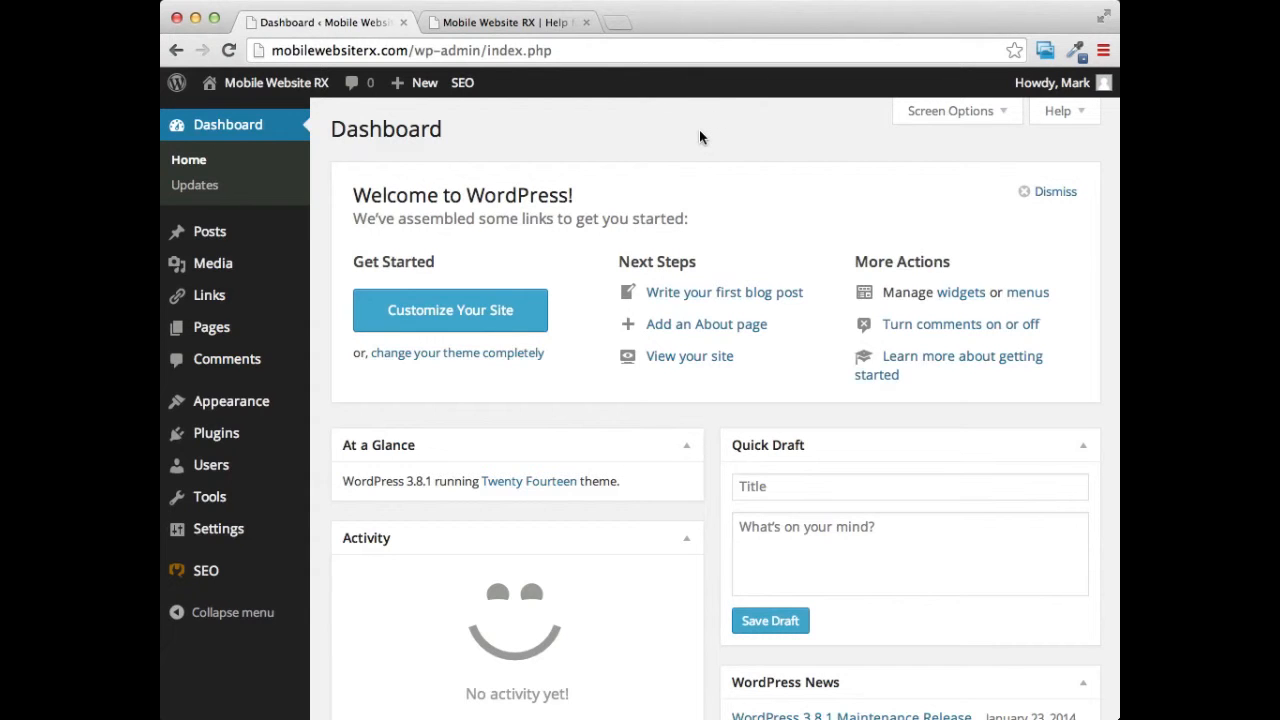
View the list of existing posts and the list of existing pages.
{"action": "mouse_move", "coordinate": [205, 237]}
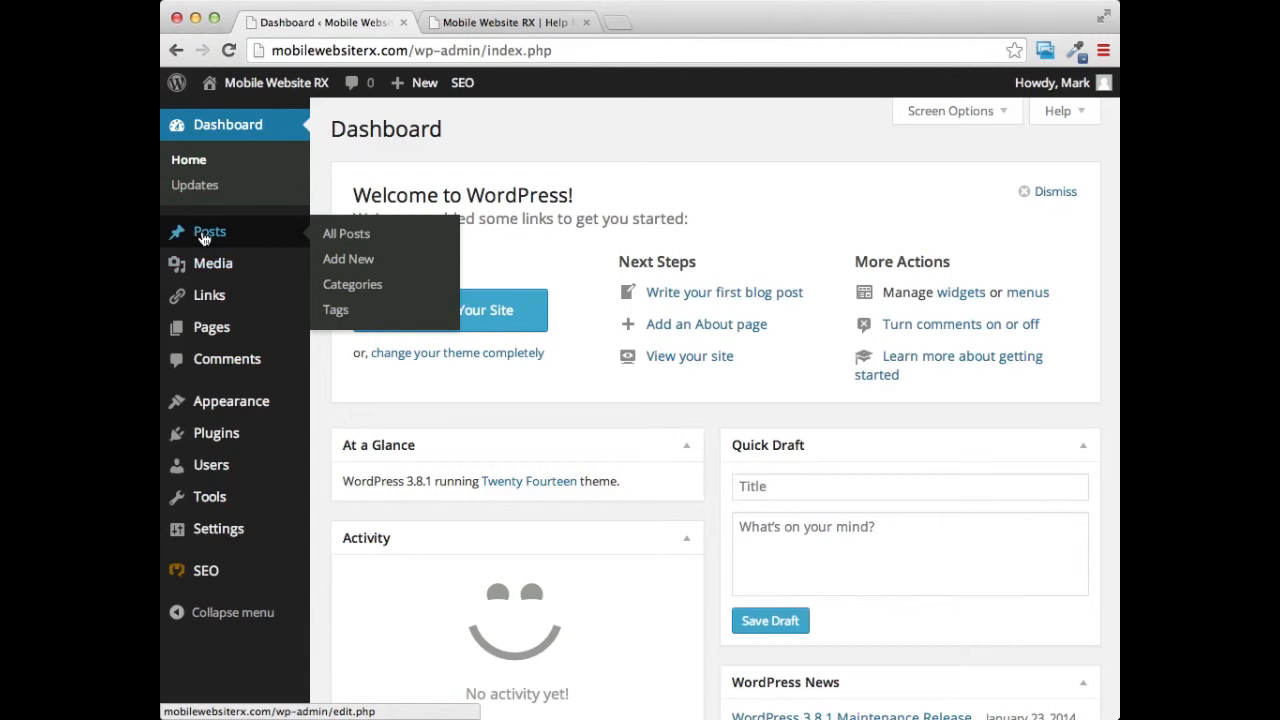
{"action": "left_click", "coordinate": [209, 236]}
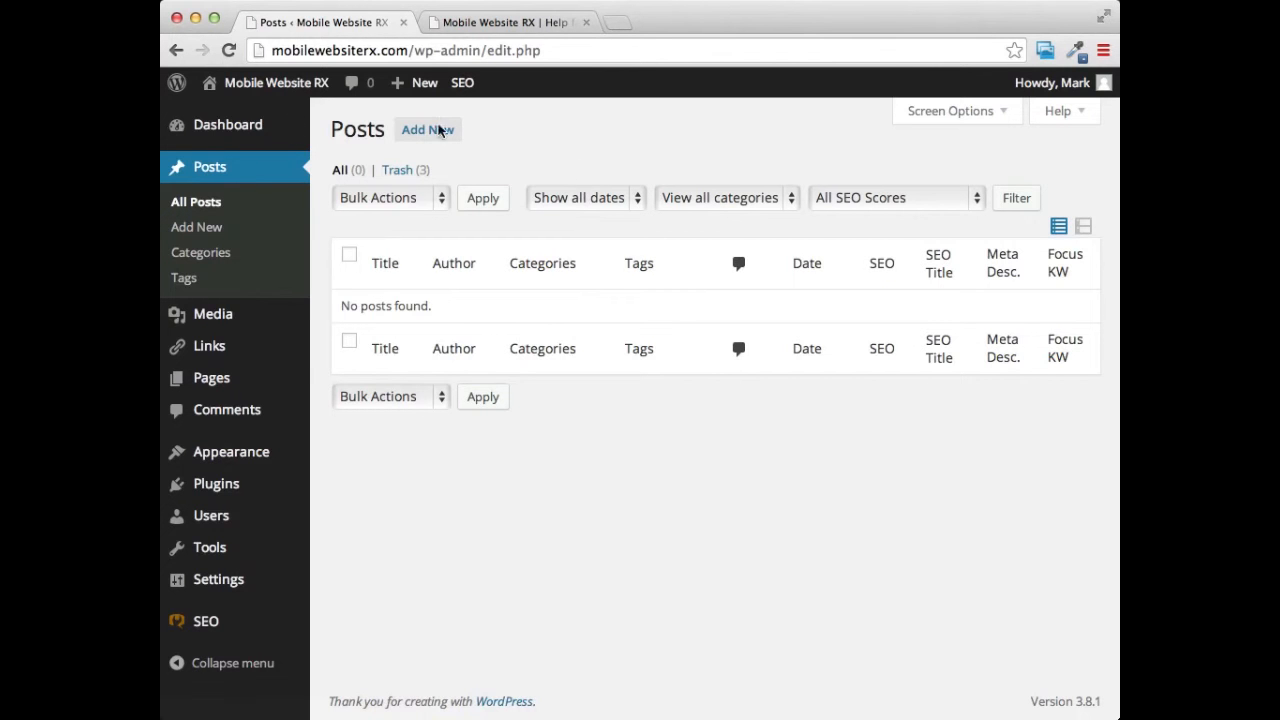
{"action": "left_click", "coordinate": [213, 381]}
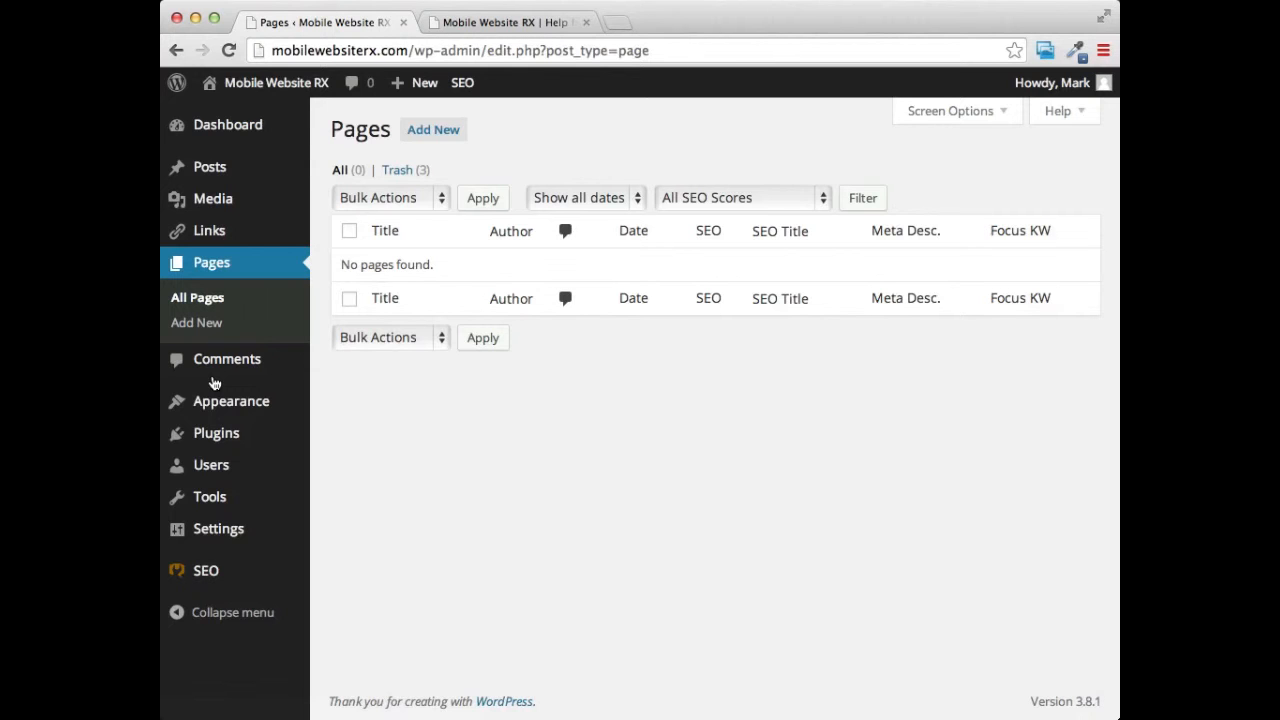
Create and publish a new page titled "Our Services" with the body text "I will add the content later".
{"action": "left_click", "coordinate": [444, 141]}
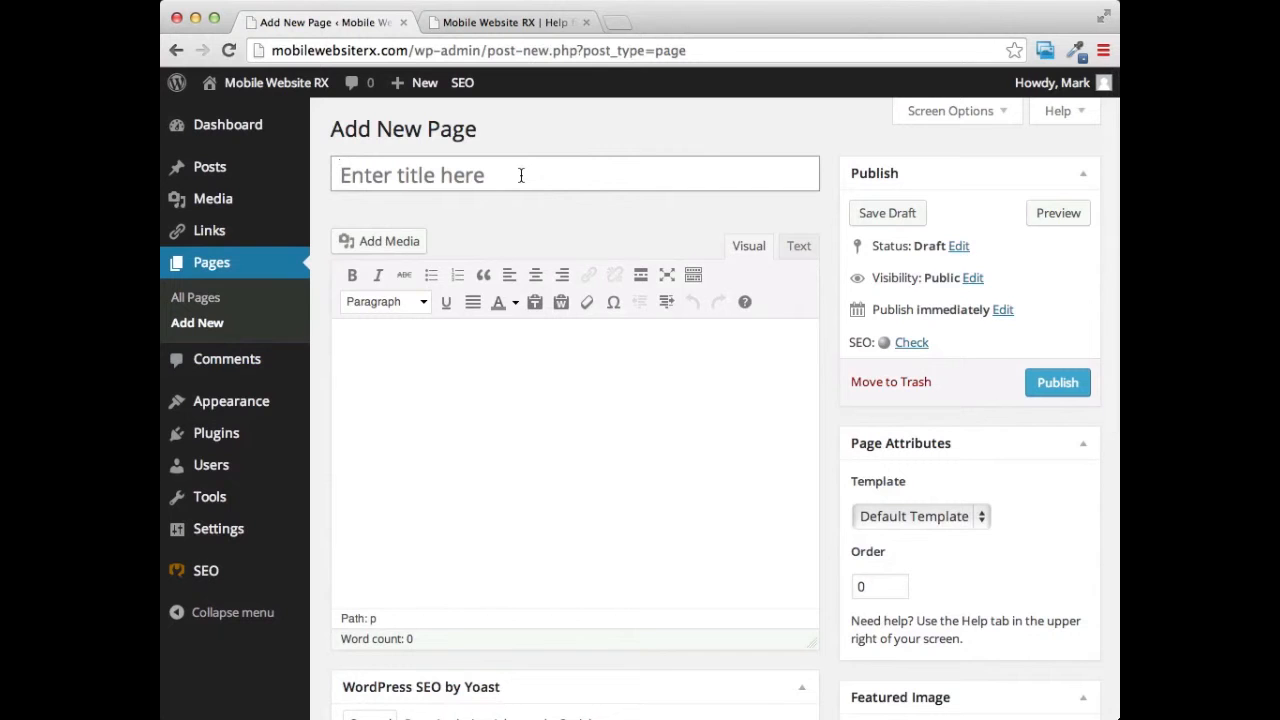
{"action": "left_click", "coordinate": [521, 175]}
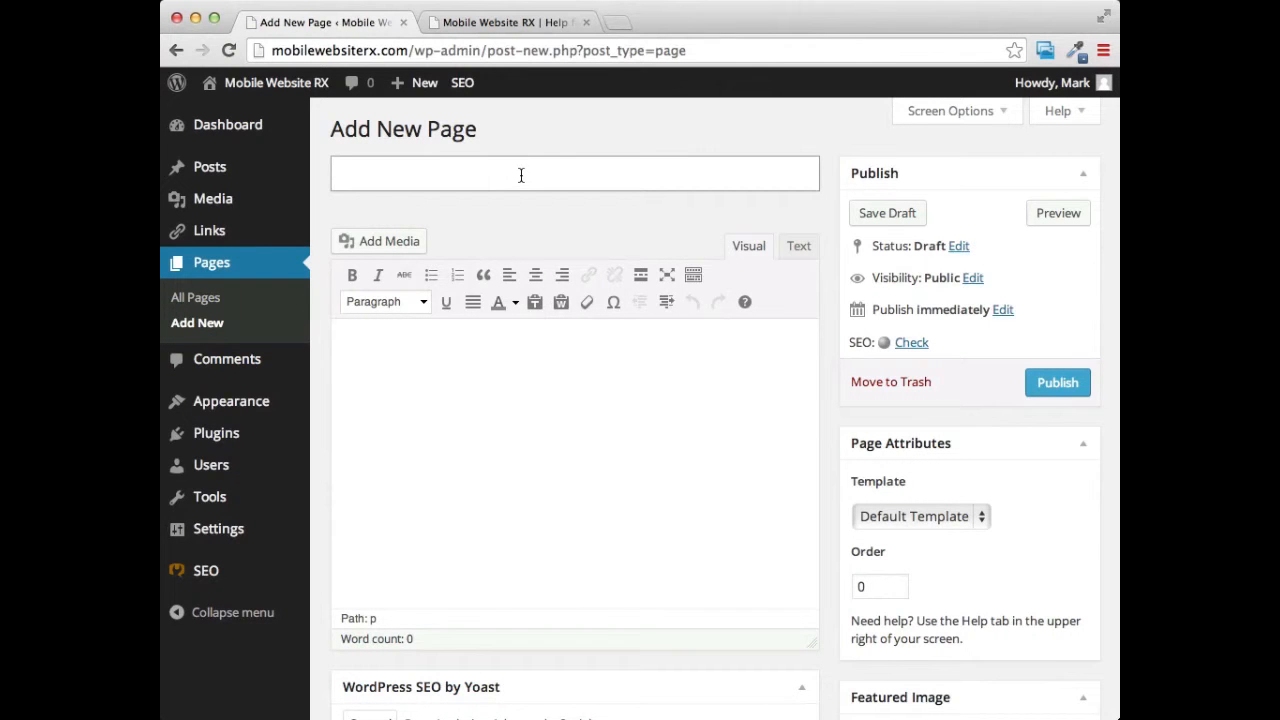
{"action": "type", "text": "Our Service"}
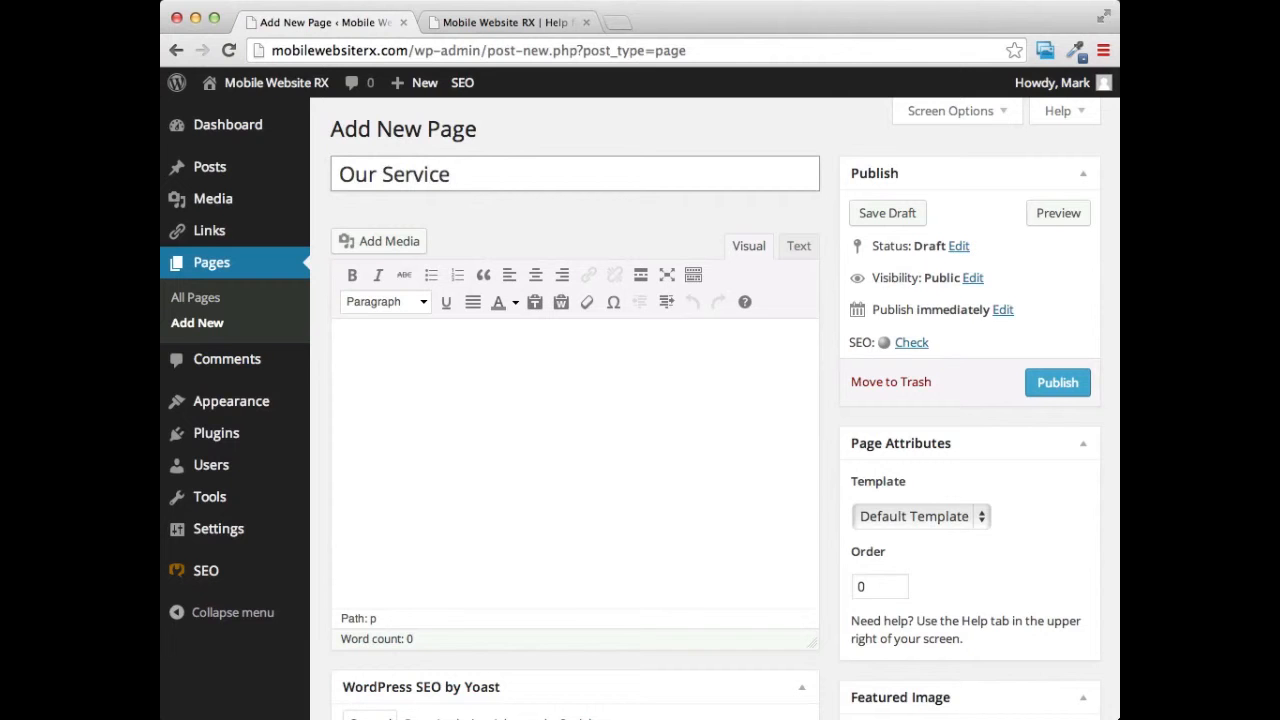
{"action": "type", "text": "s"}
{"action": "left_click", "coordinate": [510, 370]}
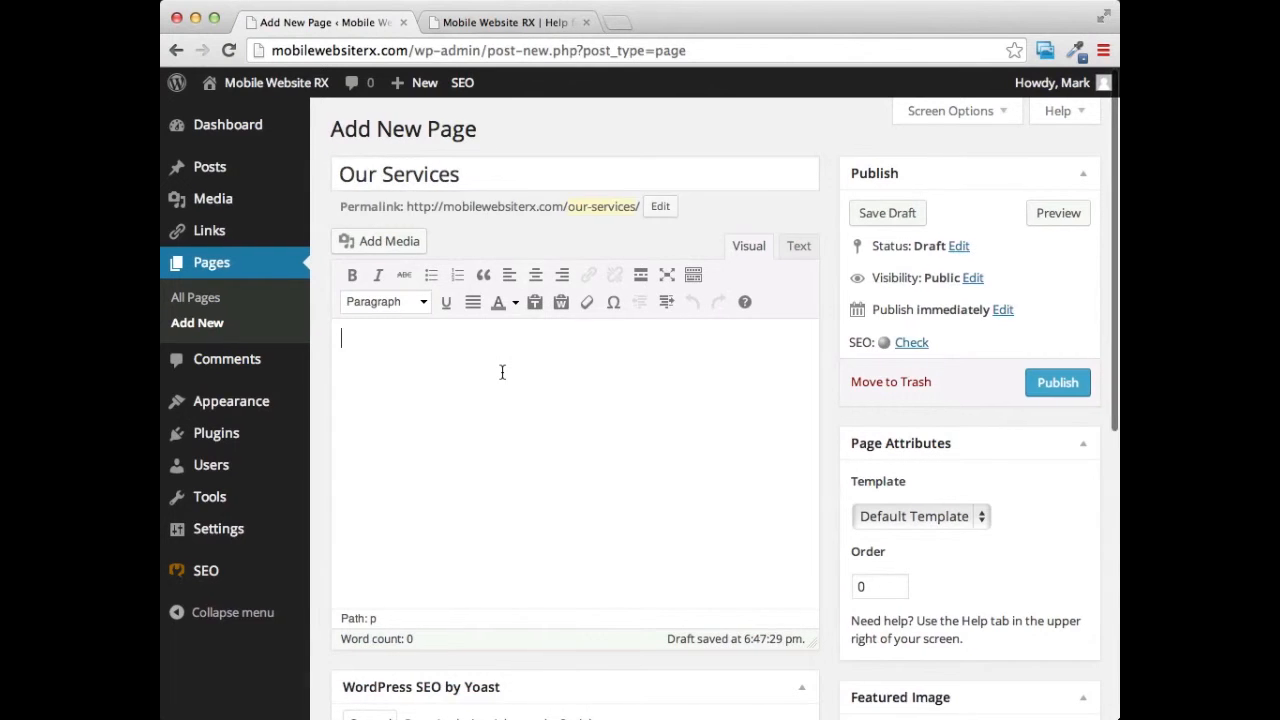
{"action": "type", "text": "I w"}
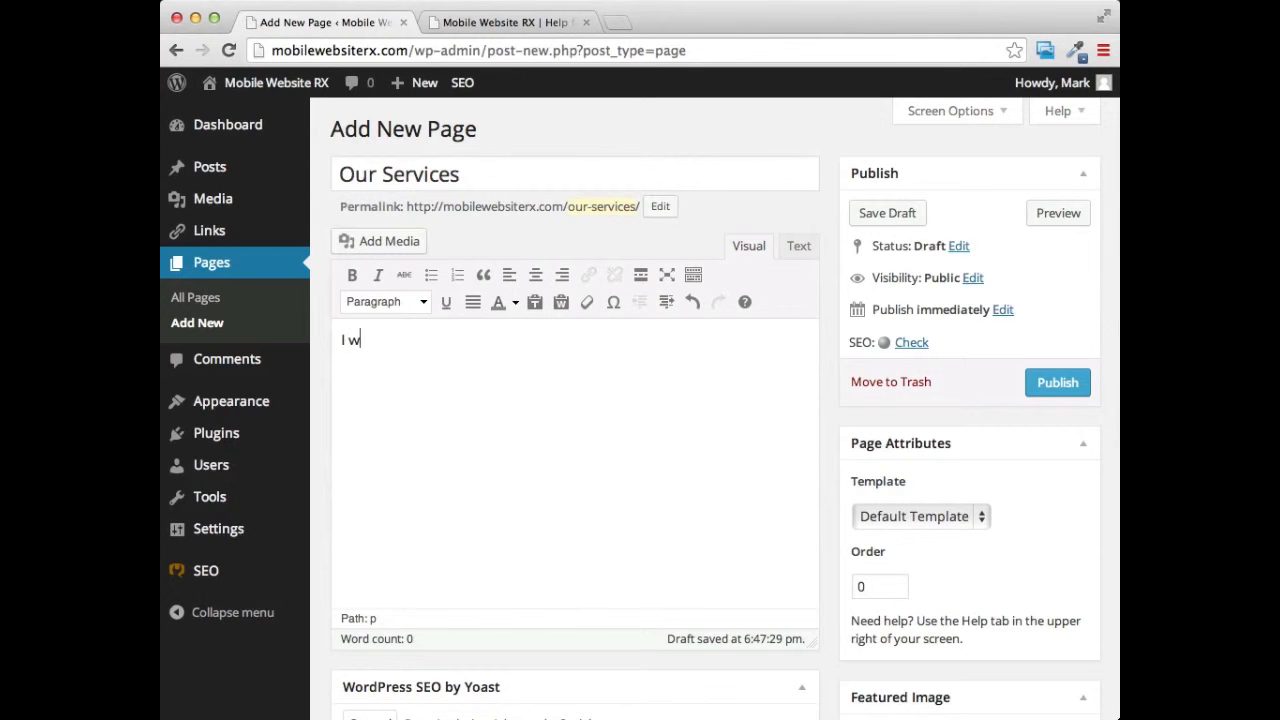
{"action": "type", "text": "ill add the content later"}
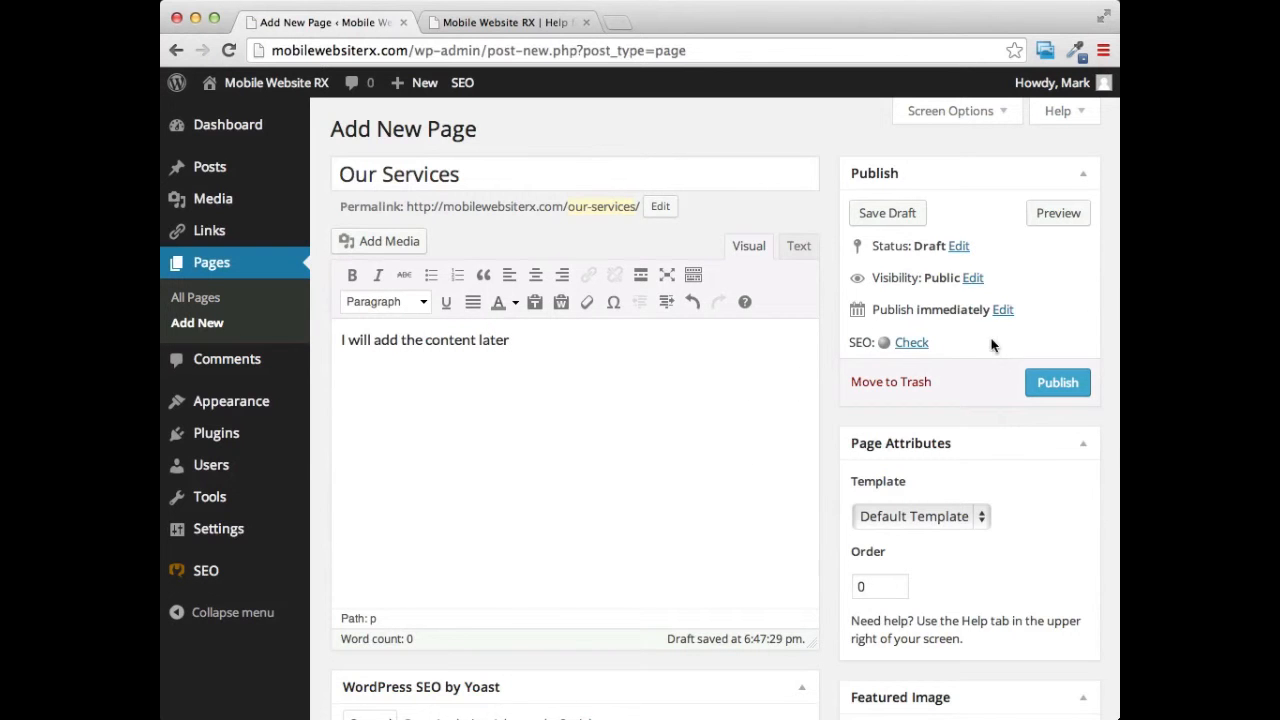
{"action": "left_click", "coordinate": [1052, 384]}
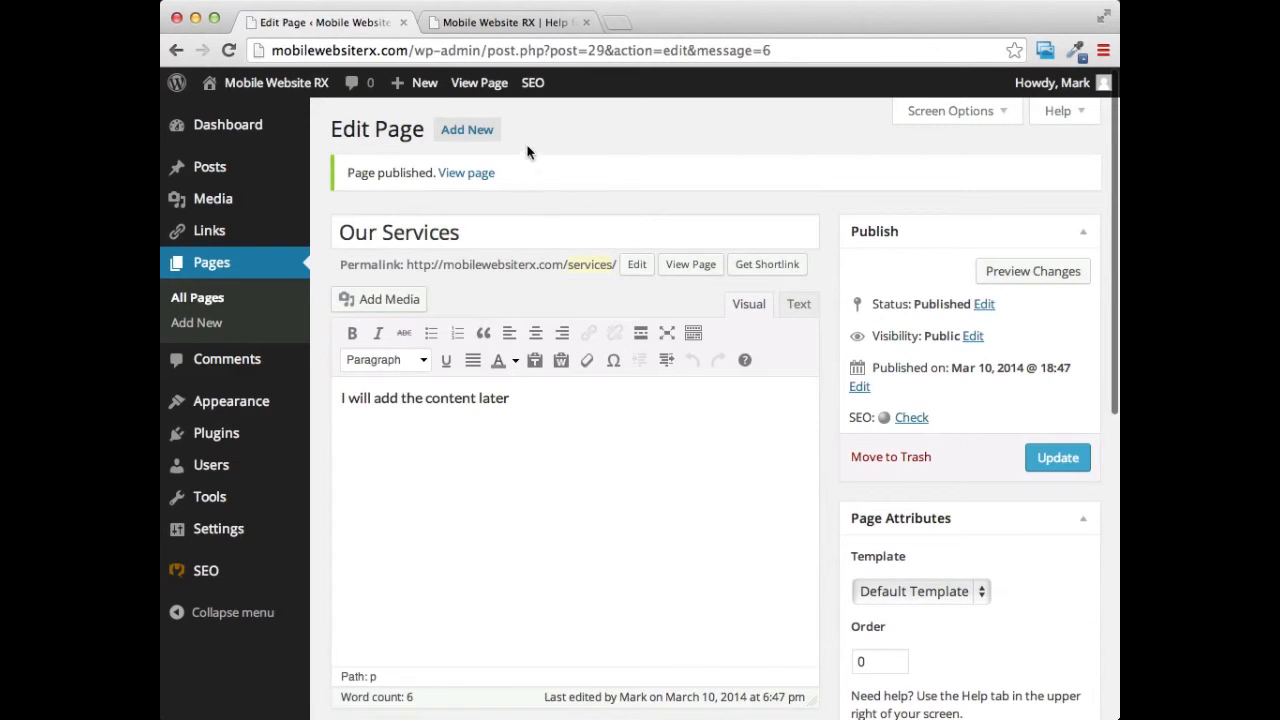
Create and publish a new page titled "Our Products" with the body text "Content Later".
{"action": "left_click", "coordinate": [474, 136]}
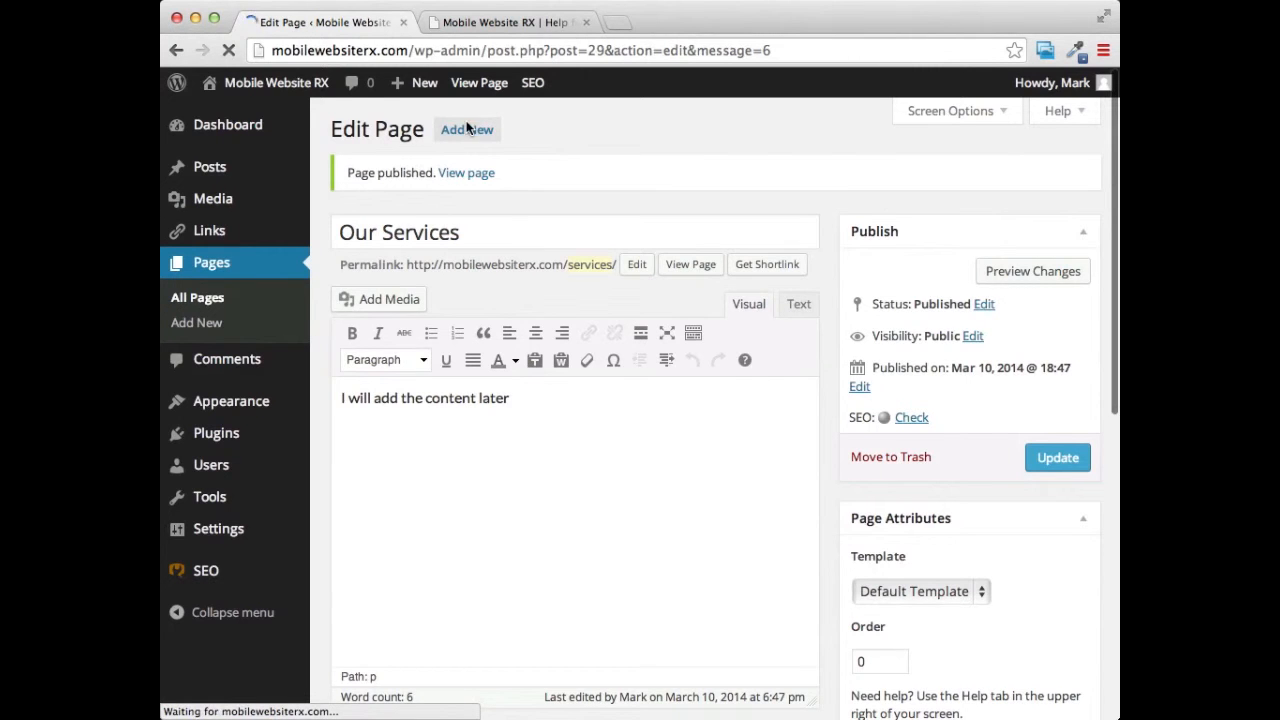
{"action": "left_click", "coordinate": [413, 175]}
{"action": "type", "text": "O"}
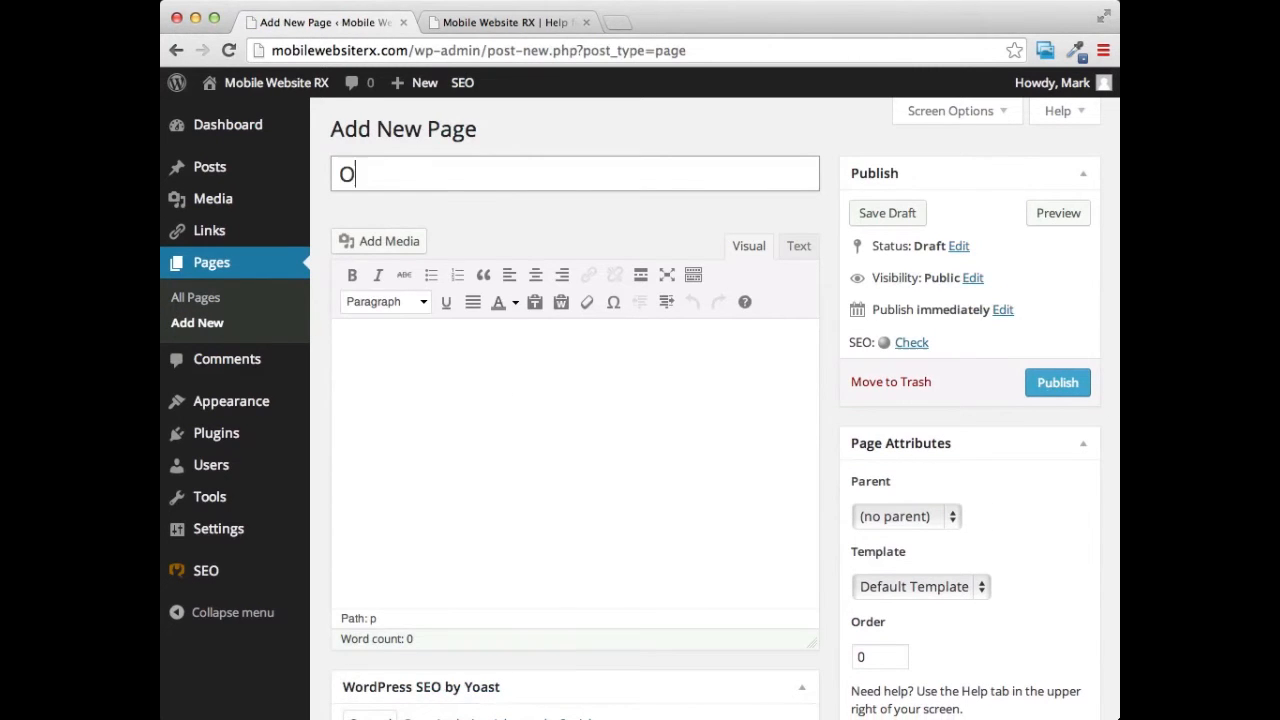
{"action": "type", "text": "ur Products"}
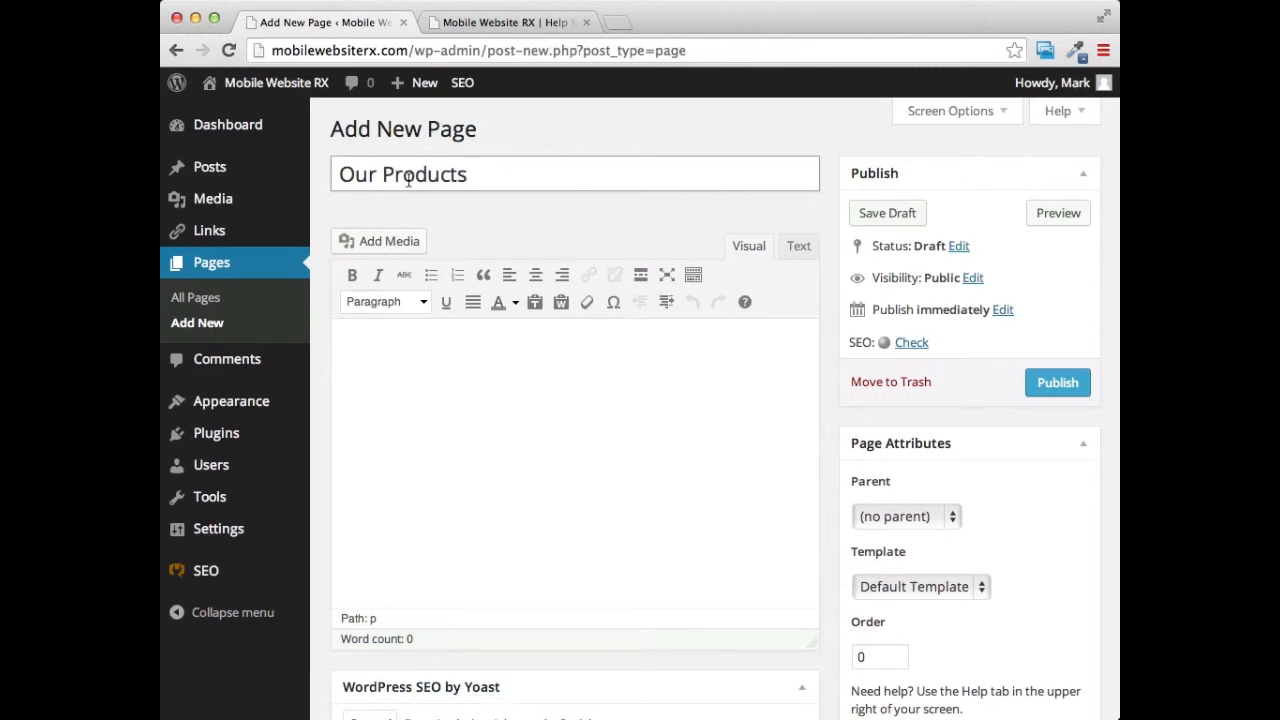
{"action": "left_click", "coordinate": [548, 351]}
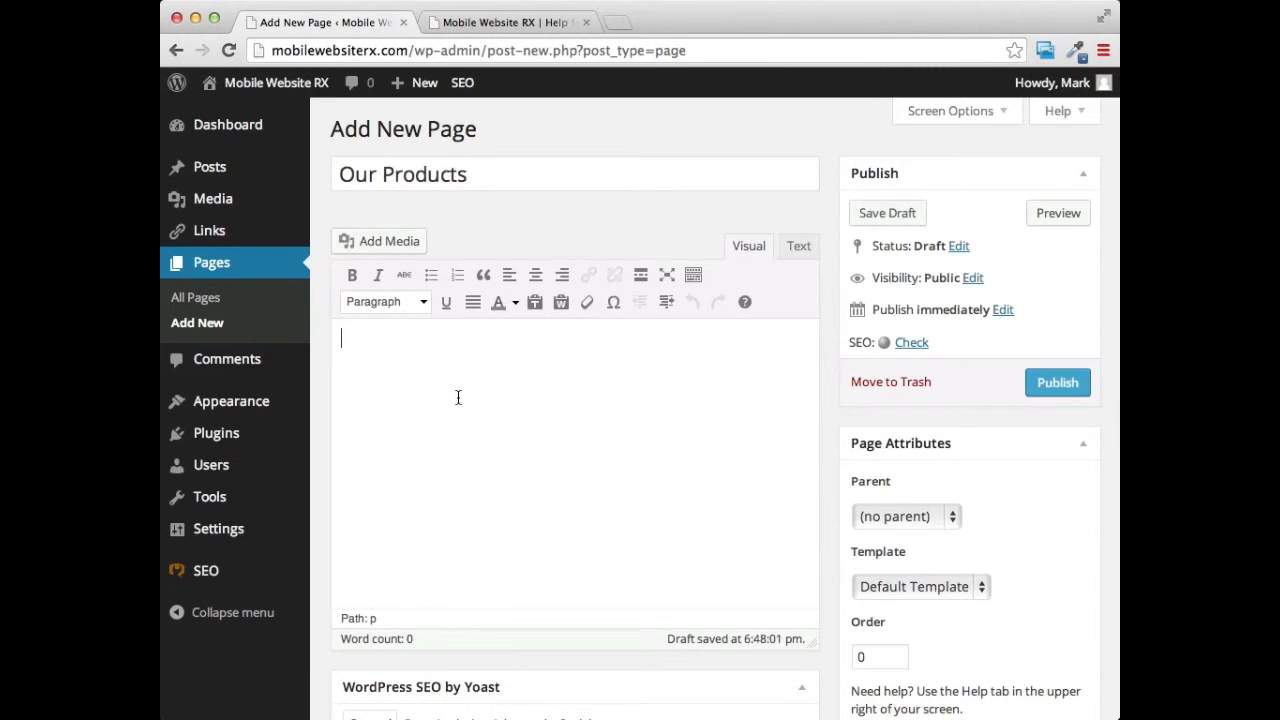
{"action": "type", "text": "Con"}
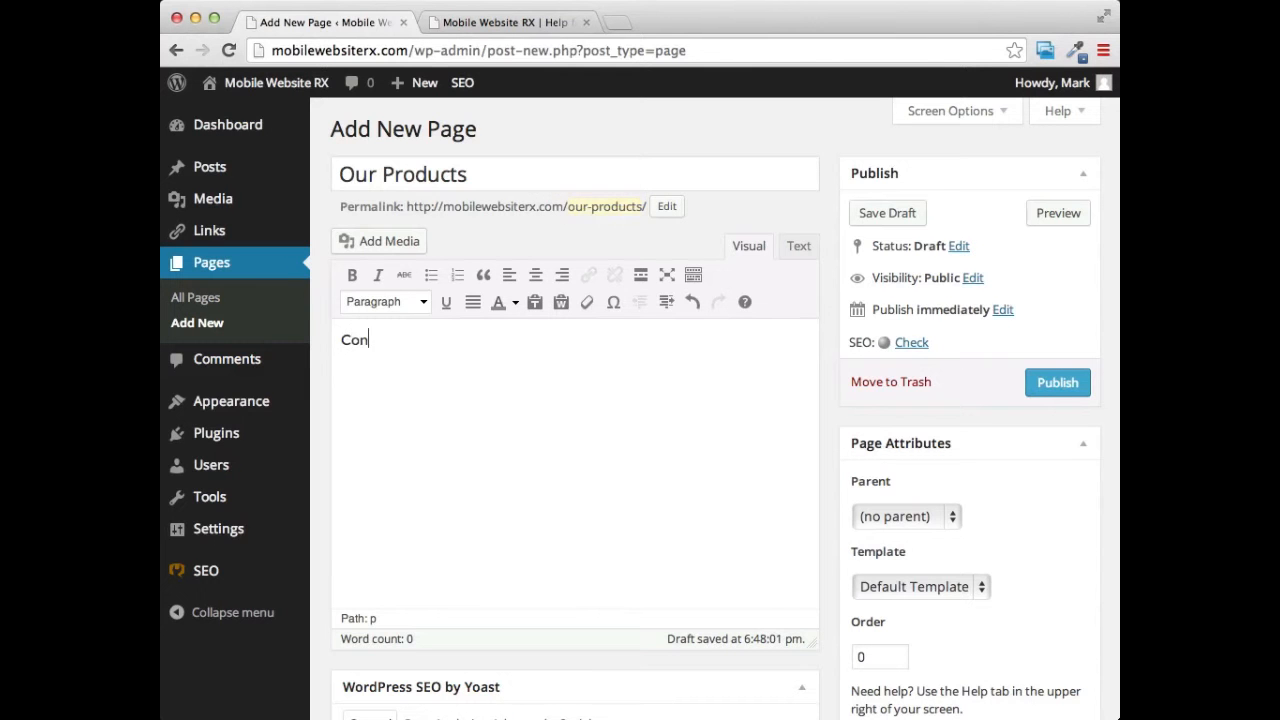
{"action": "type", "text": "tent Later"}
{"action": "left_click", "coordinate": [1059, 381]}
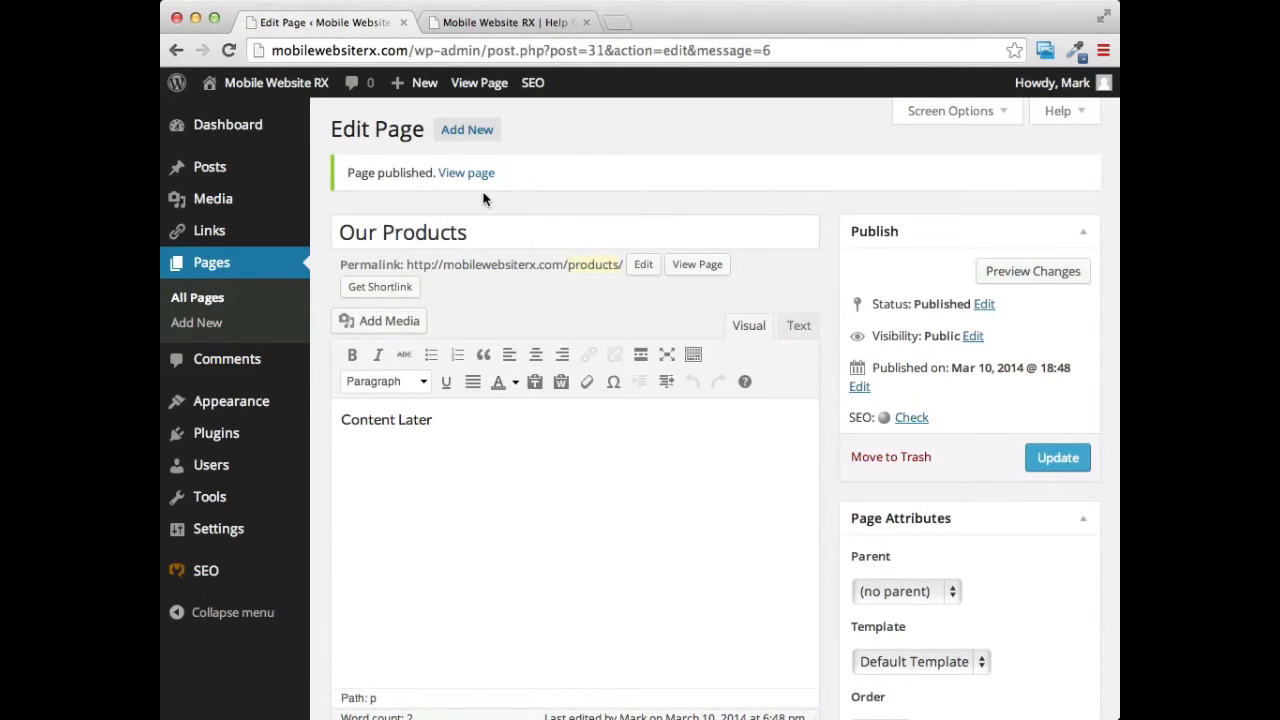
Create and publish a new page titled "About Us" with the body text "A page about our company".
{"action": "left_click", "coordinate": [466, 135]}
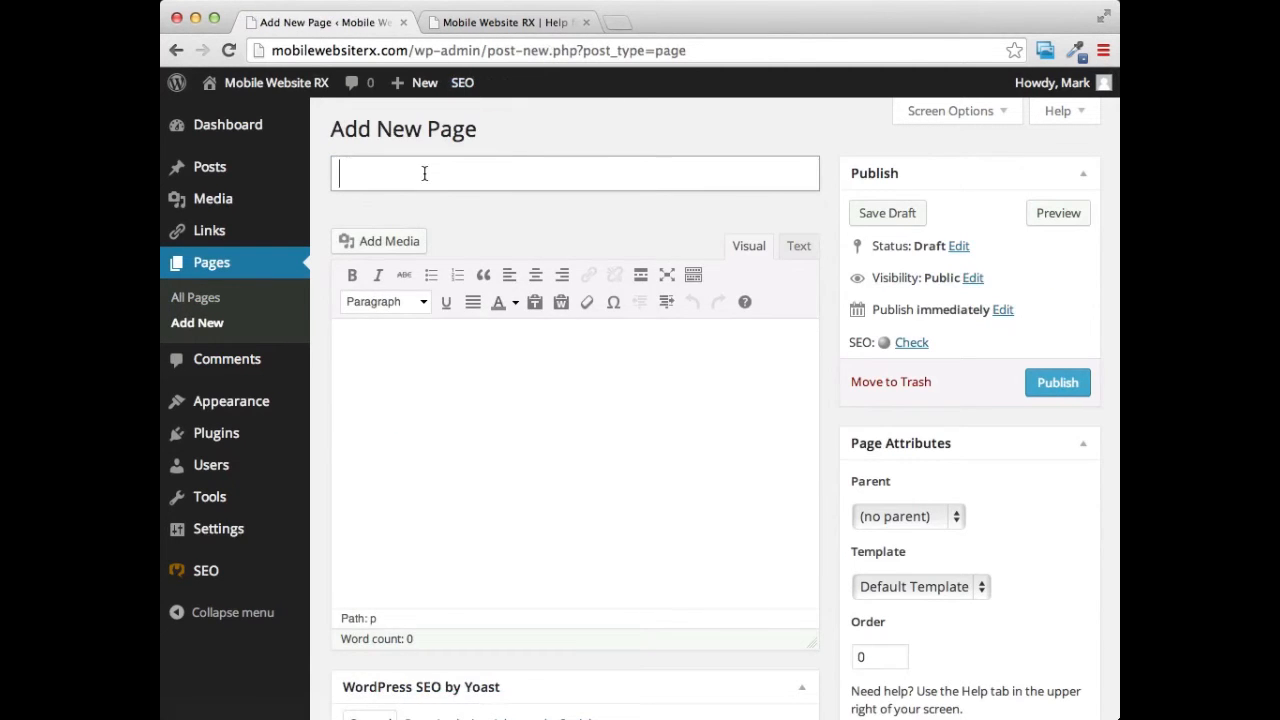
{"action": "type", "text": "About Us"}
{"action": "left_click", "coordinate": [438, 379]}
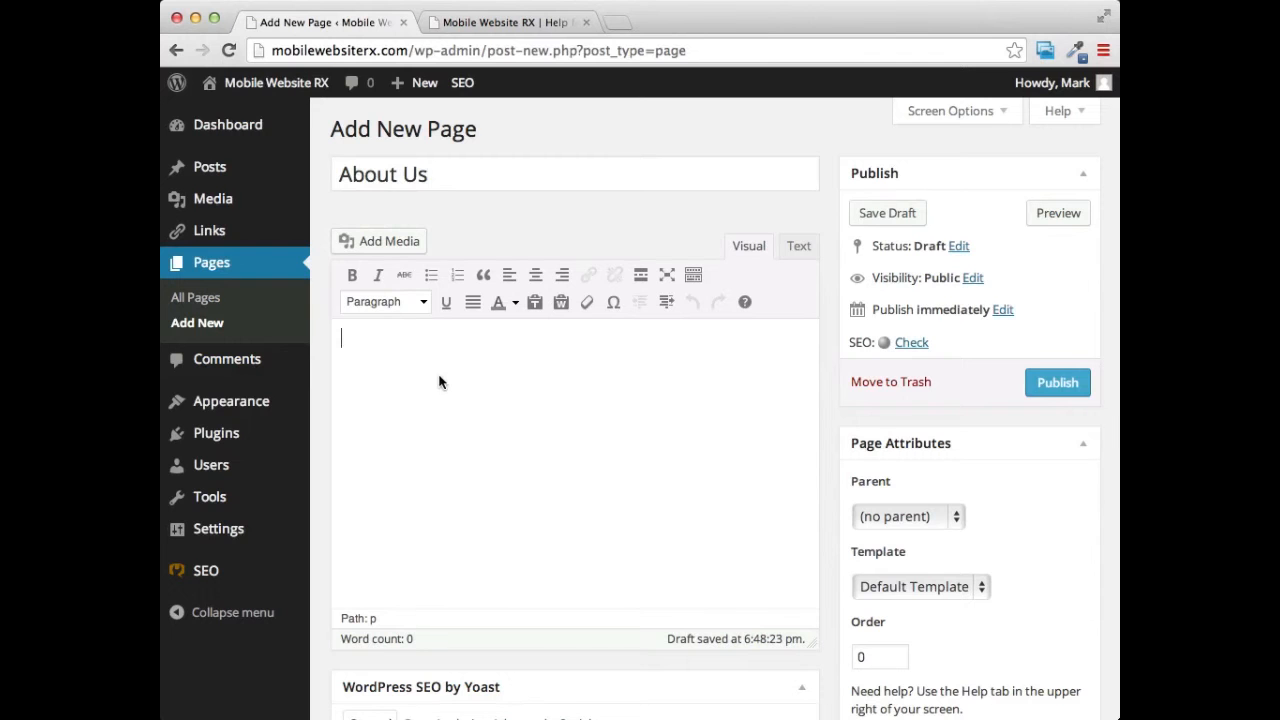
{"action": "type", "text": "A page a"}
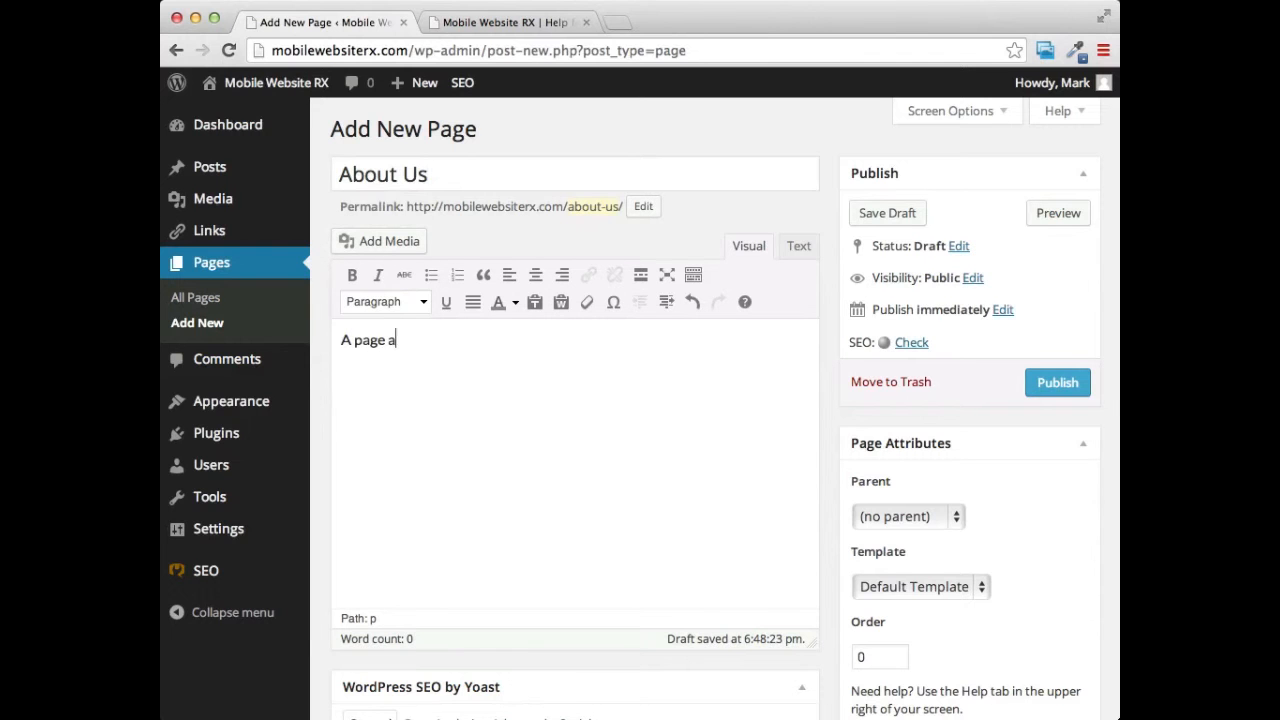
{"action": "type", "text": "bout our company"}
{"action": "left_click", "coordinate": [1055, 384]}
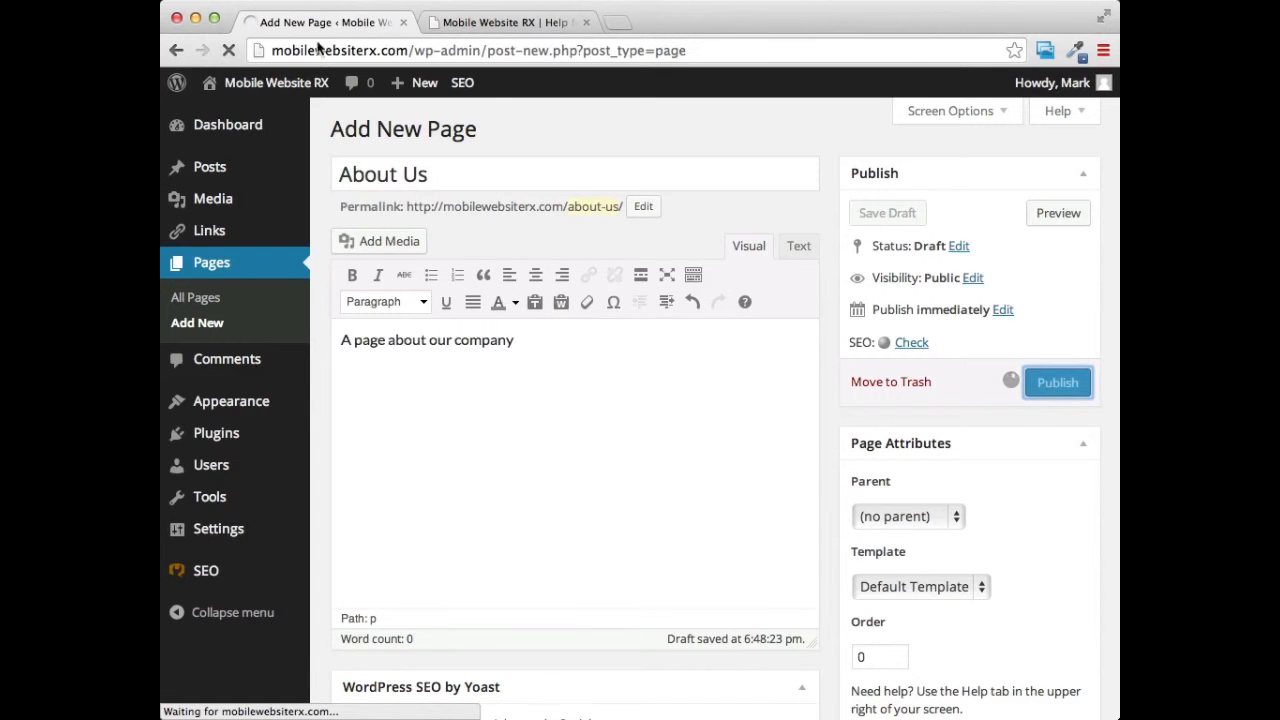
Reload the live site's front page and view the Our Products and About Us pages from its navigation.
{"action": "left_click", "coordinate": [505, 22]}
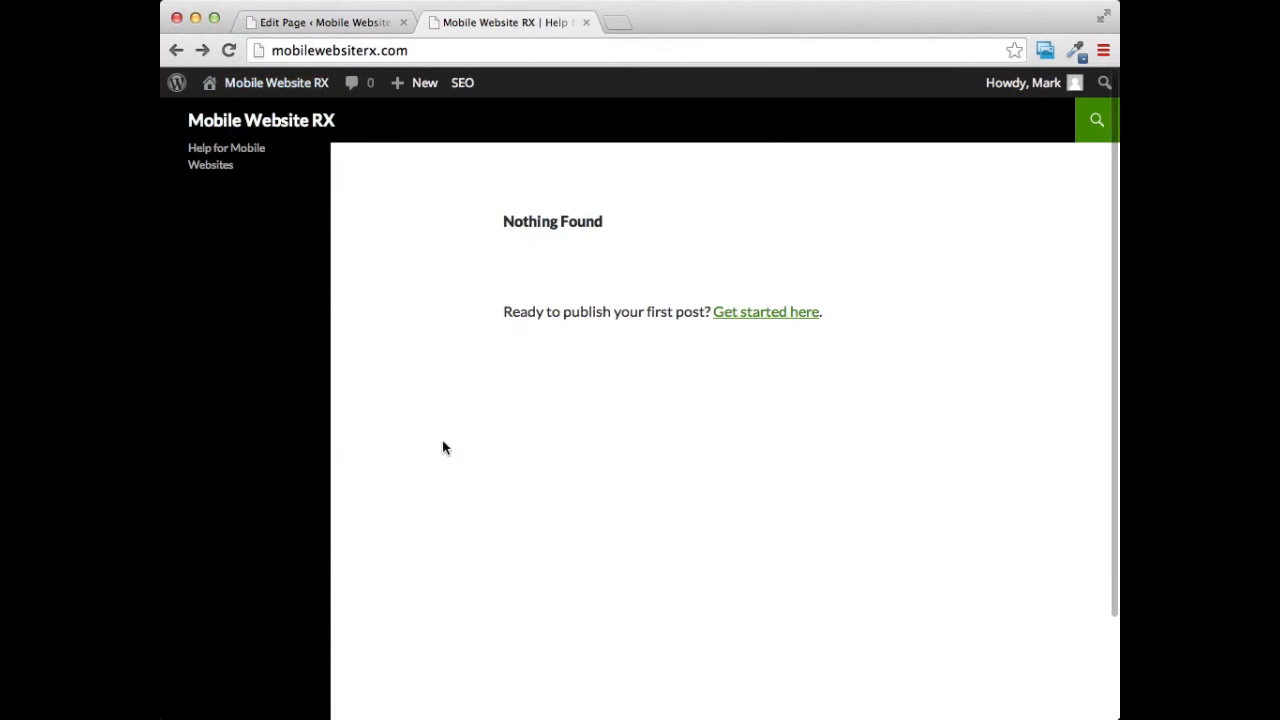
{"action": "left_click", "coordinate": [233, 49]}
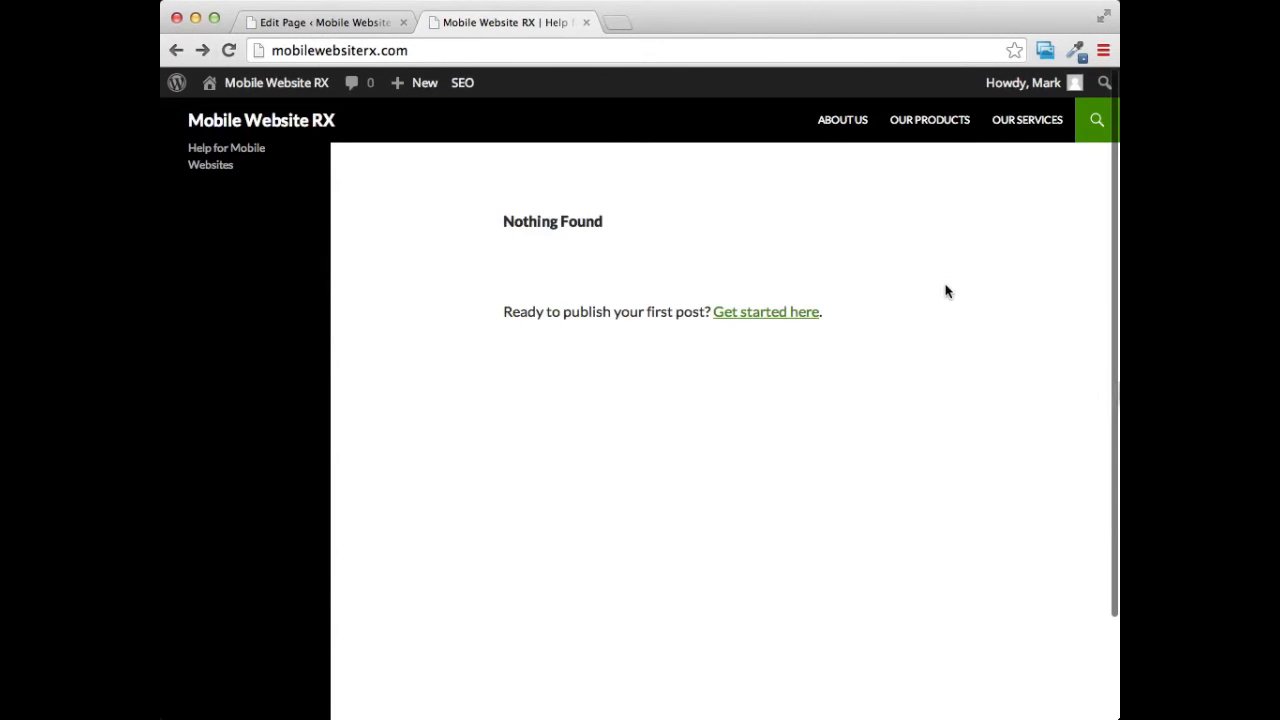
{"action": "scroll", "coordinate": [959, 292], "scroll_direction": "up", "scroll_amount": 1}
{"action": "left_click", "coordinate": [937, 122]}
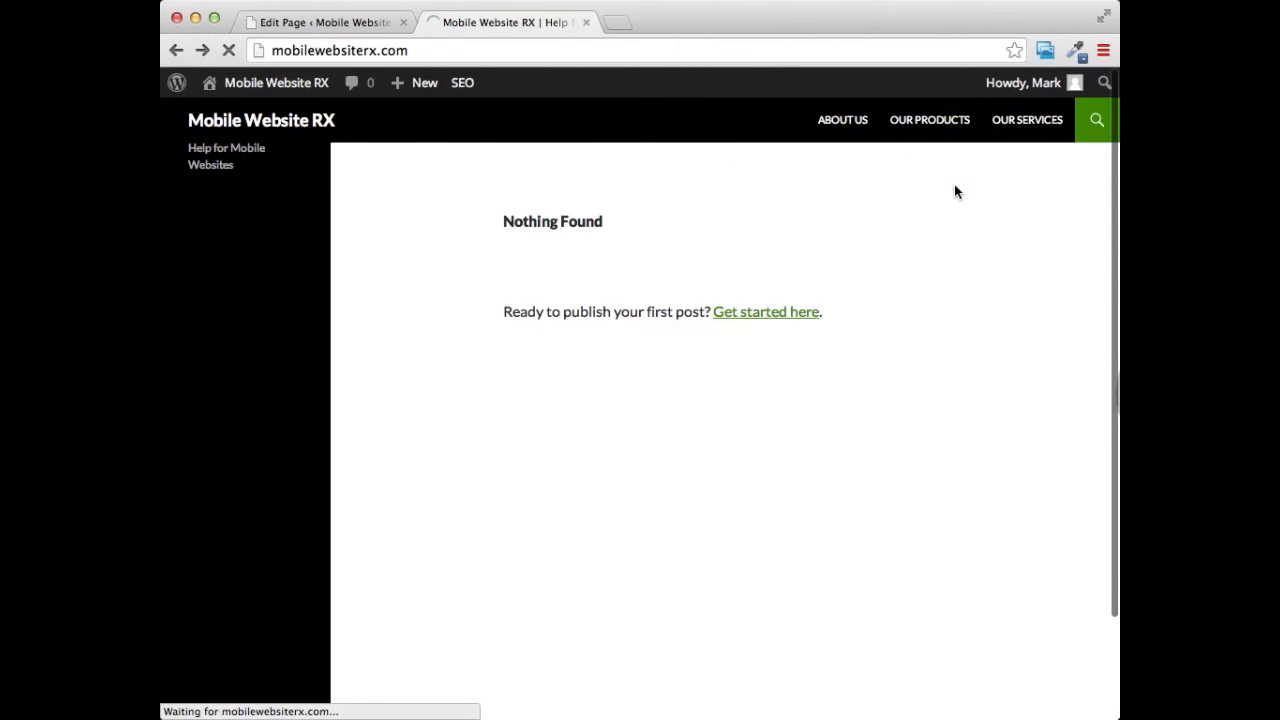
{"action": "left_click", "coordinate": [837, 122]}
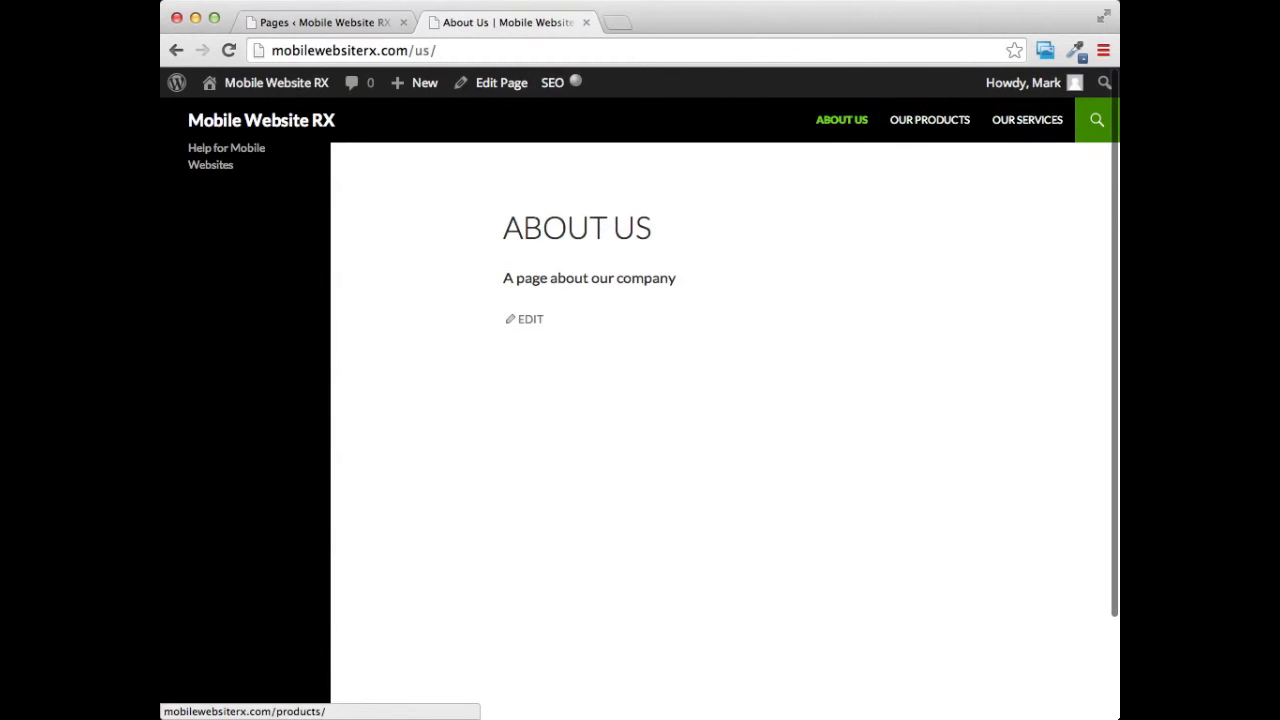
Open the About Us page in the editor from the pages list and compare it with its live version.
{"action": "left_click", "coordinate": [337, 24]}
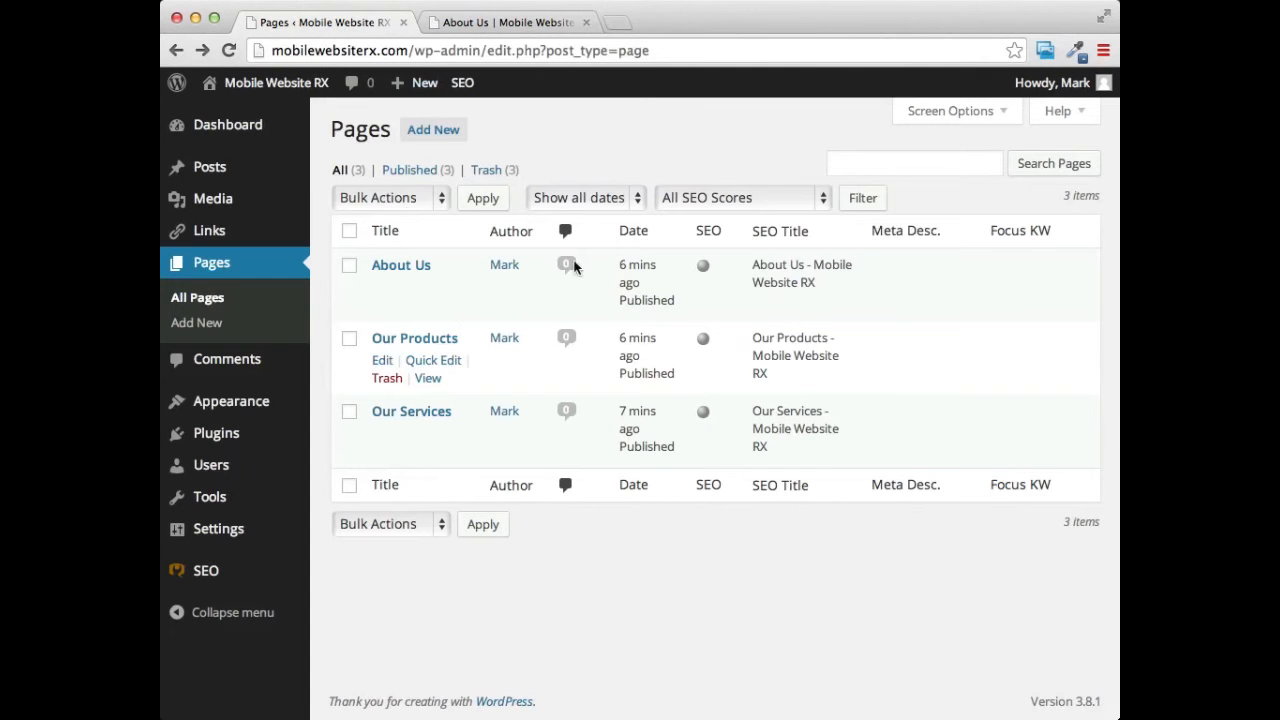
{"action": "left_click", "coordinate": [413, 272]}
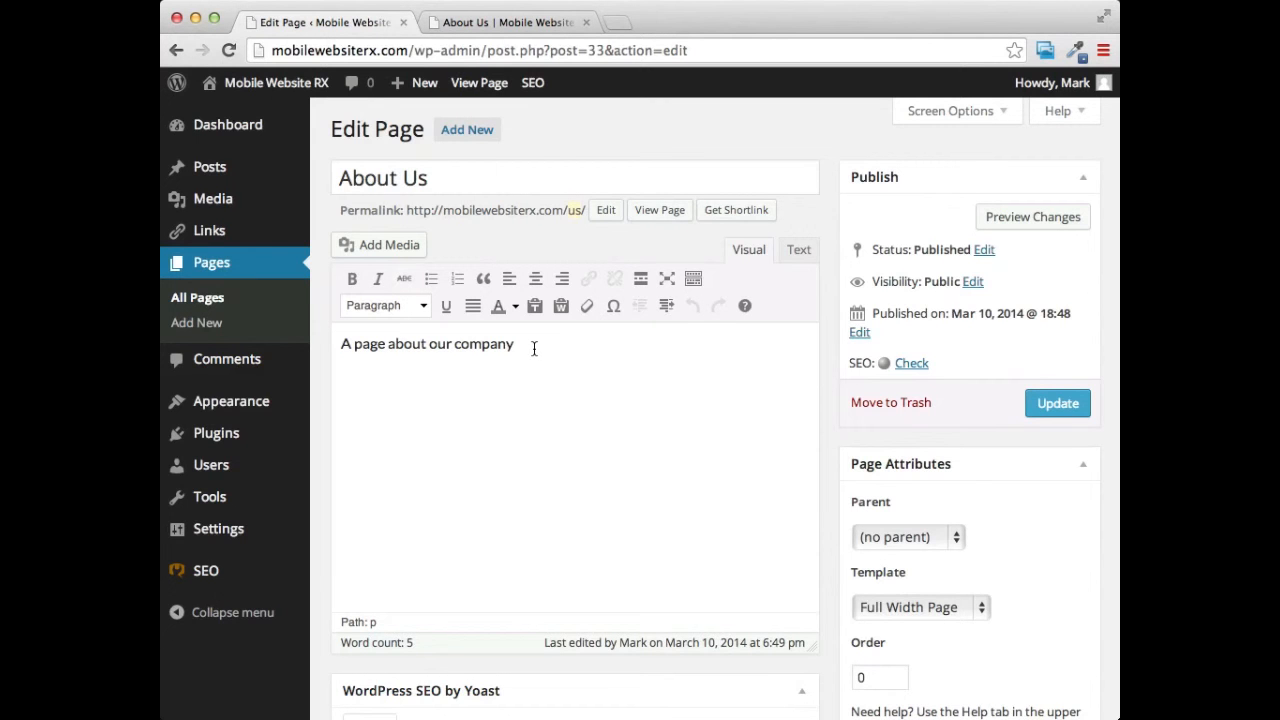
{"action": "scroll", "coordinate": [533, 348], "scroll_direction": "down", "scroll_amount": 2}
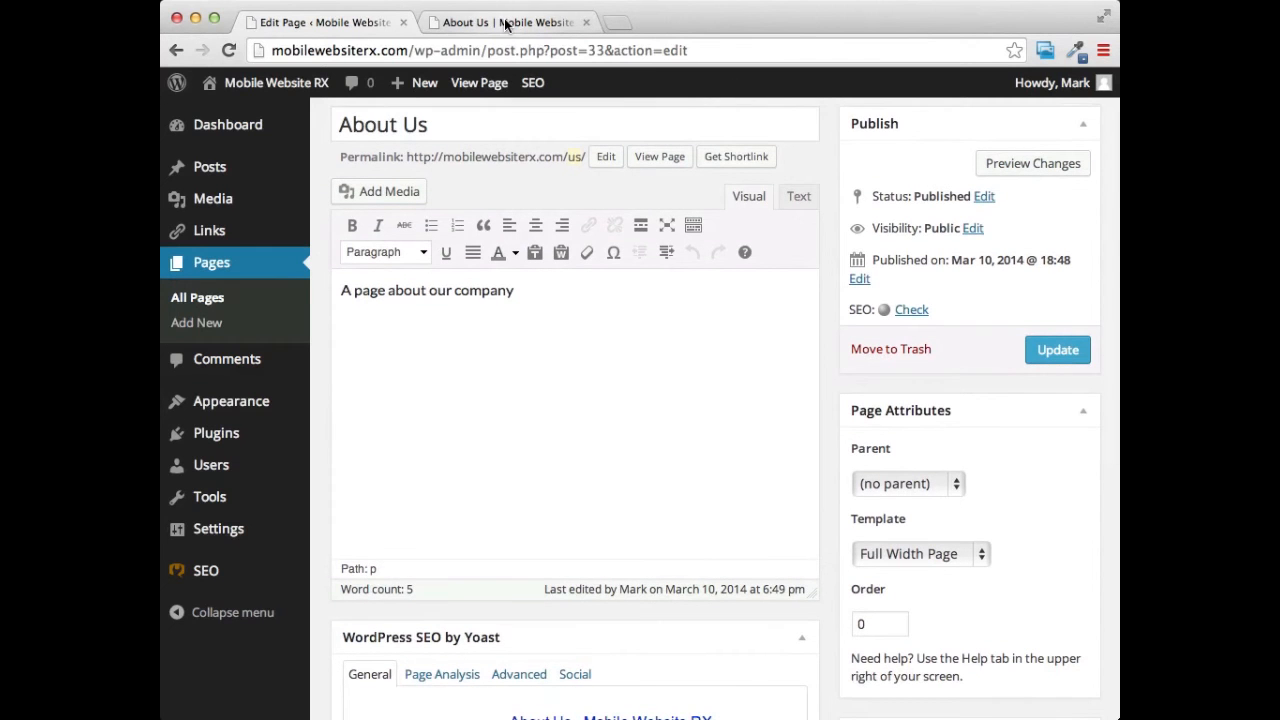
{"action": "mouse_move", "coordinate": [217, 122]}
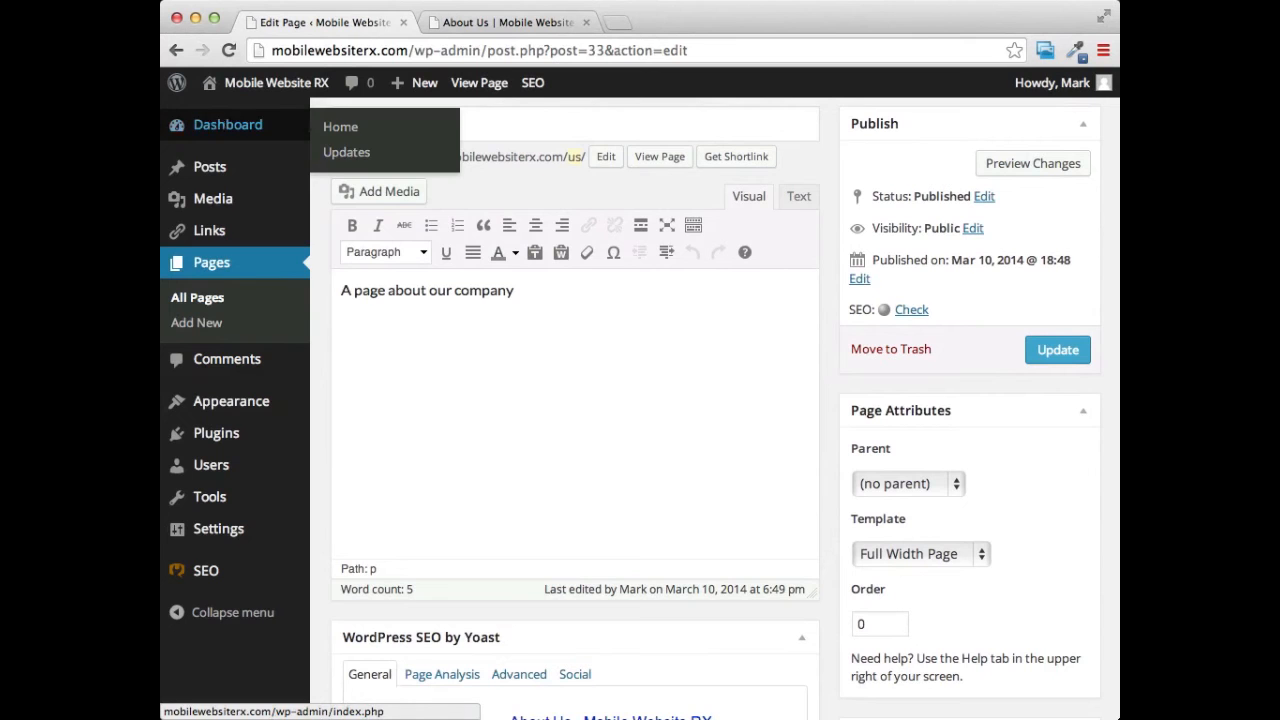
{"action": "left_click", "coordinate": [219, 167]}
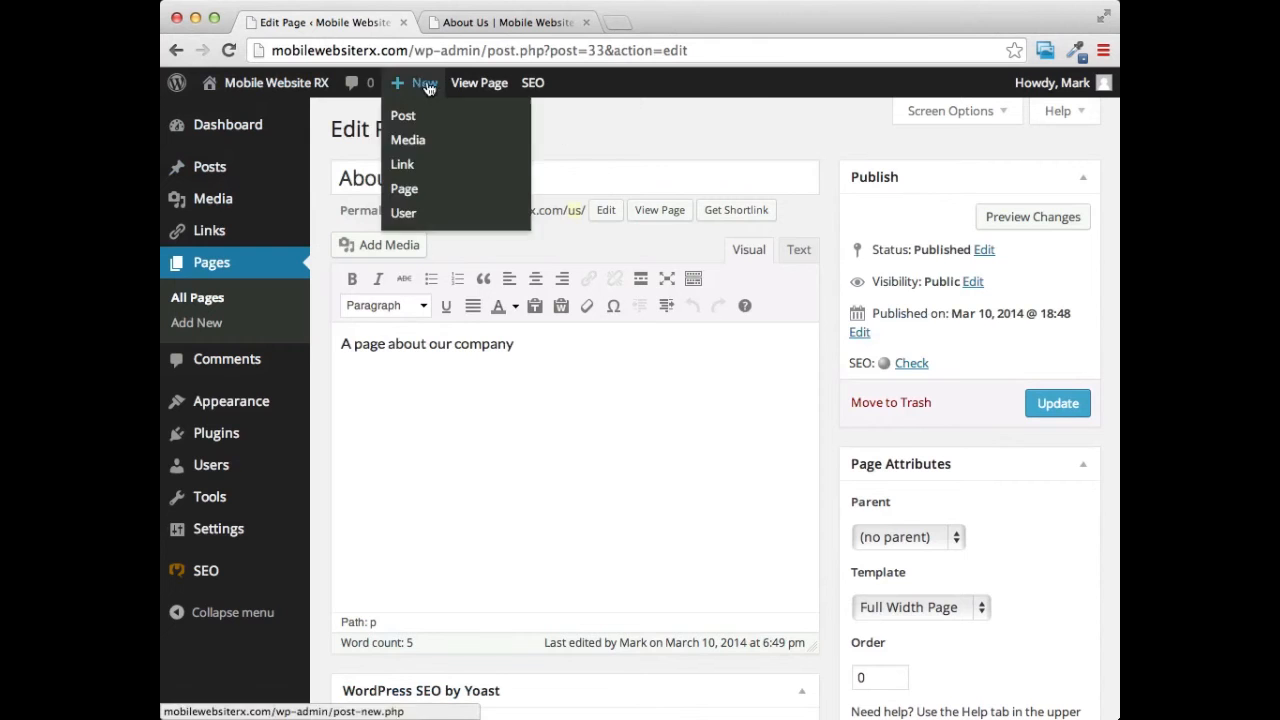
{"action": "left_click", "coordinate": [505, 22]}
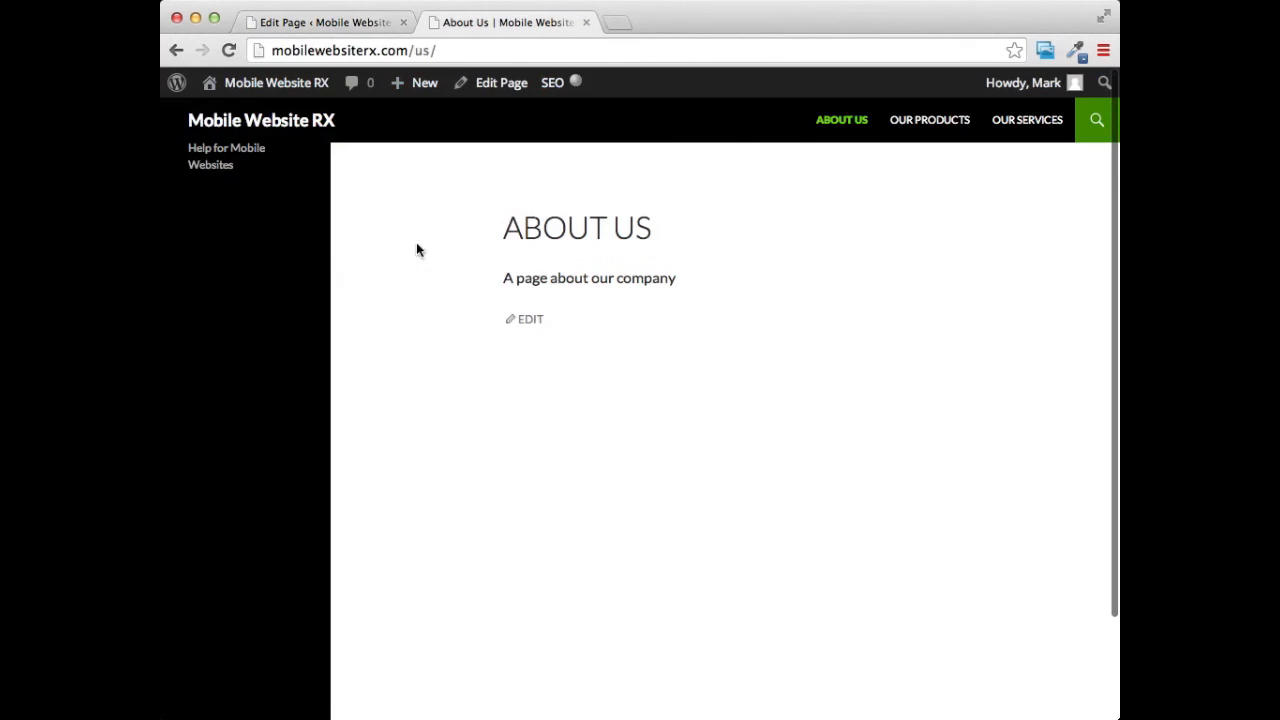
{"action": "left_click", "coordinate": [308, 22]}
Start a new post from the posts list and title it "A New Site About Mobile Websites".
{"action": "mouse_move", "coordinate": [211, 175]}
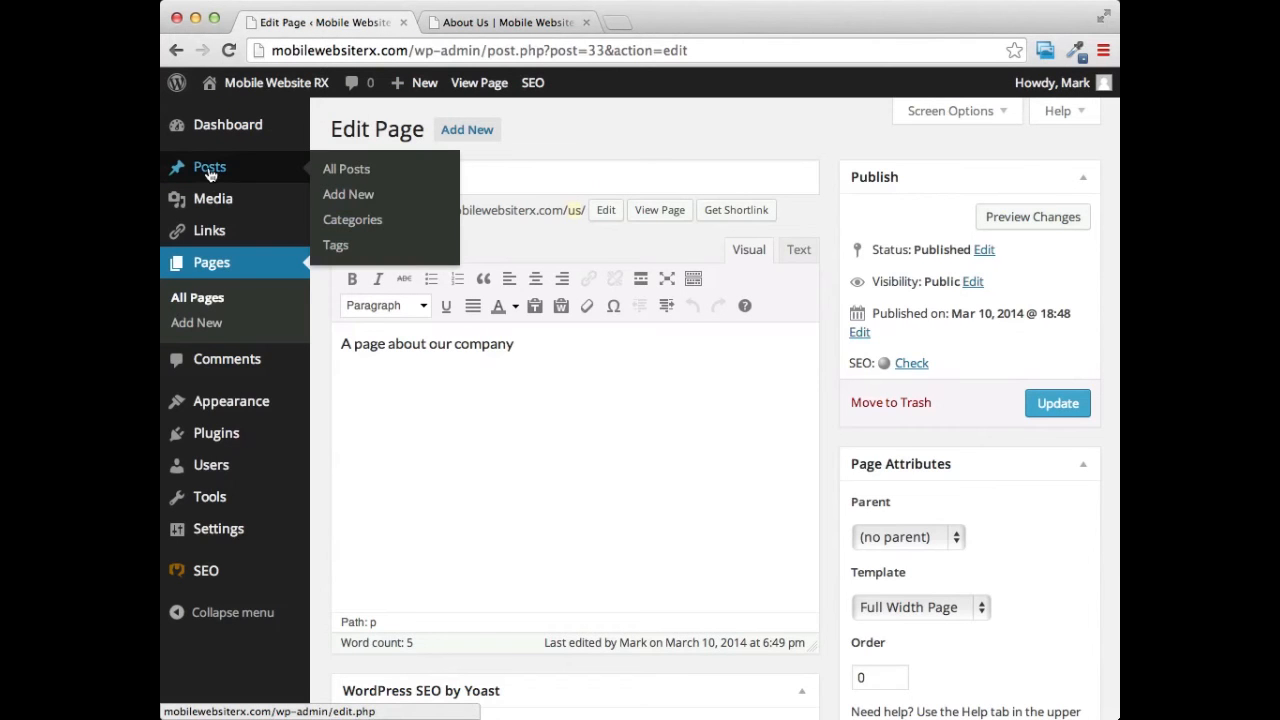
{"action": "left_click", "coordinate": [210, 174]}
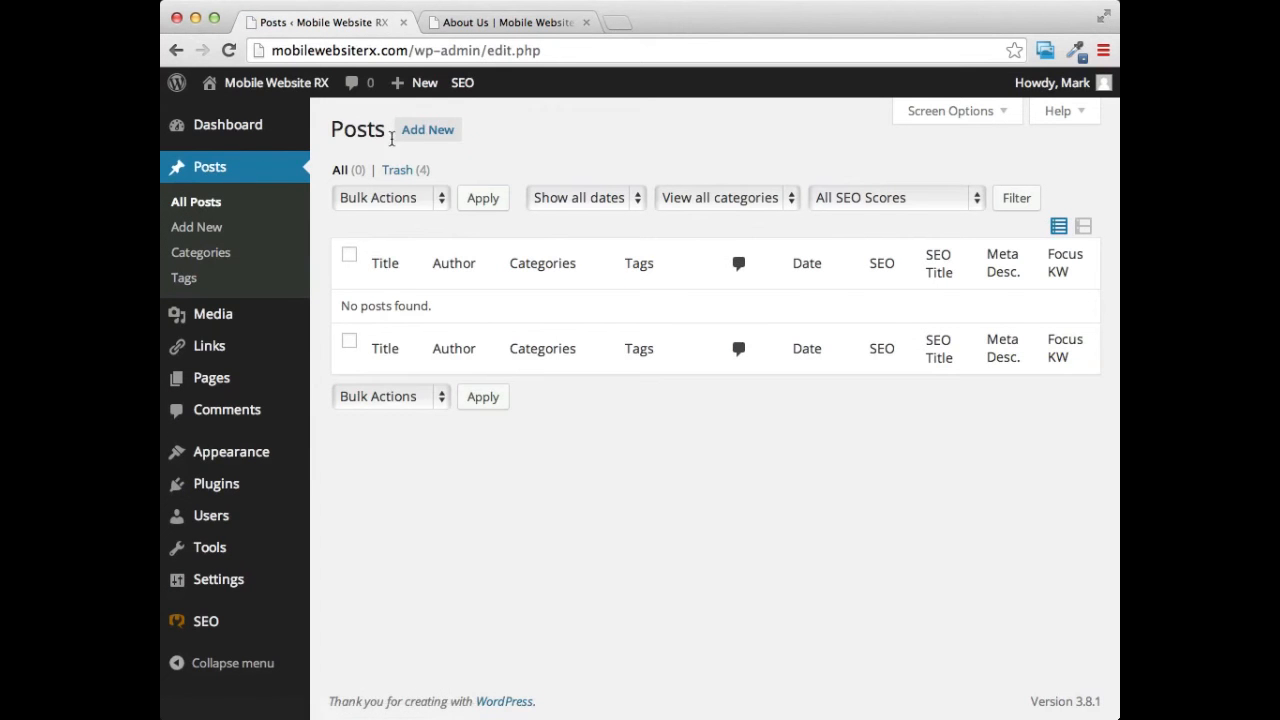
{"action": "left_click", "coordinate": [427, 133]}
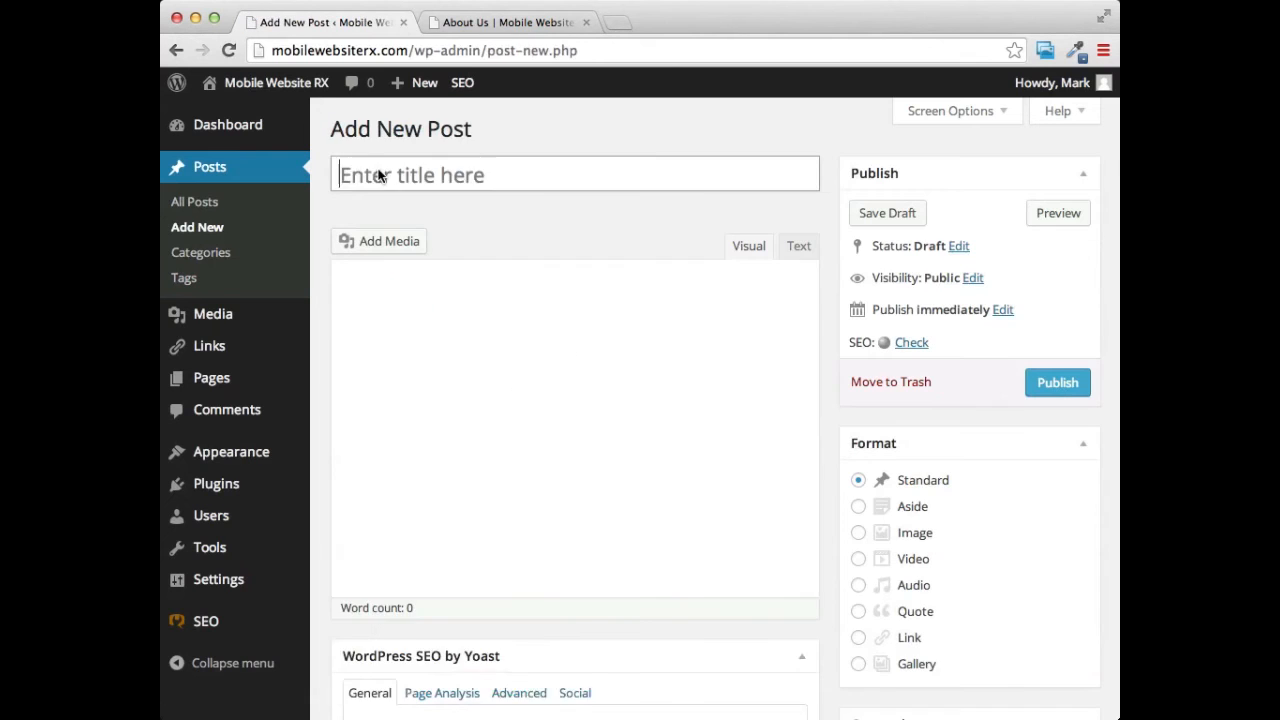
{"action": "left_click", "coordinate": [383, 172]}
{"action": "left_click", "coordinate": [383, 171]}
{"action": "type", "text": "A"}
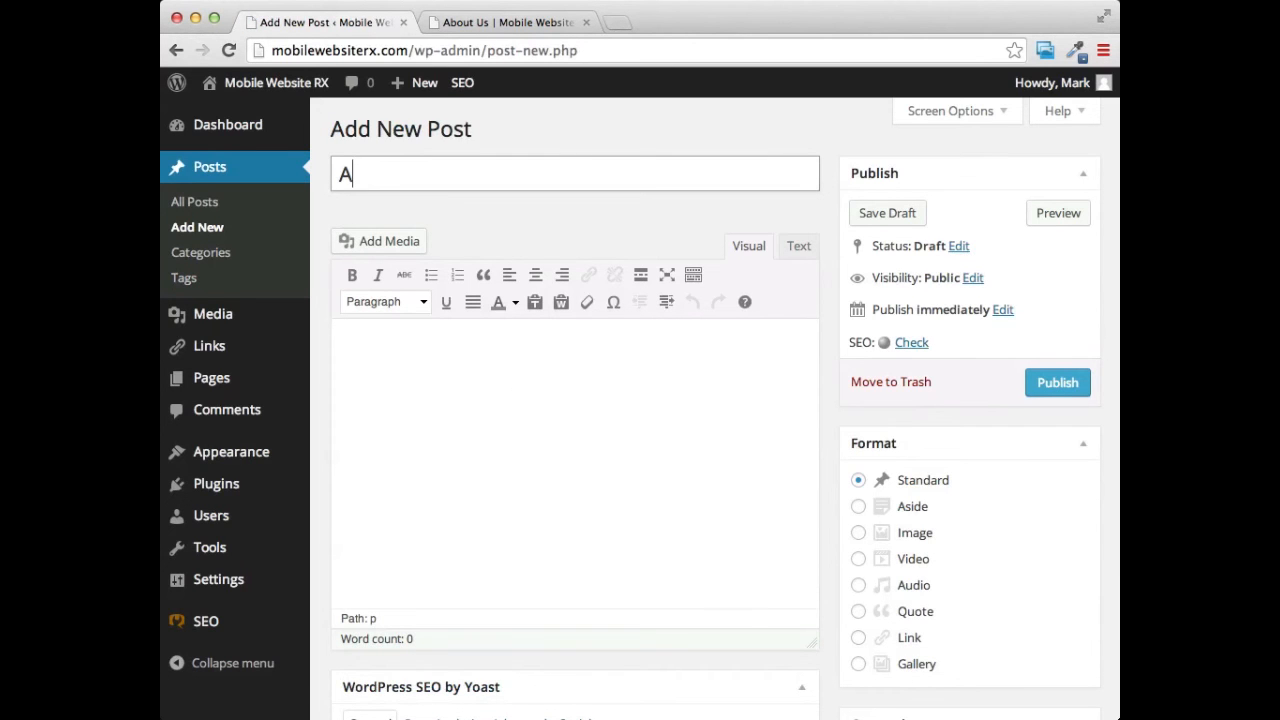
{"action": "type", "text": " New Site A"}
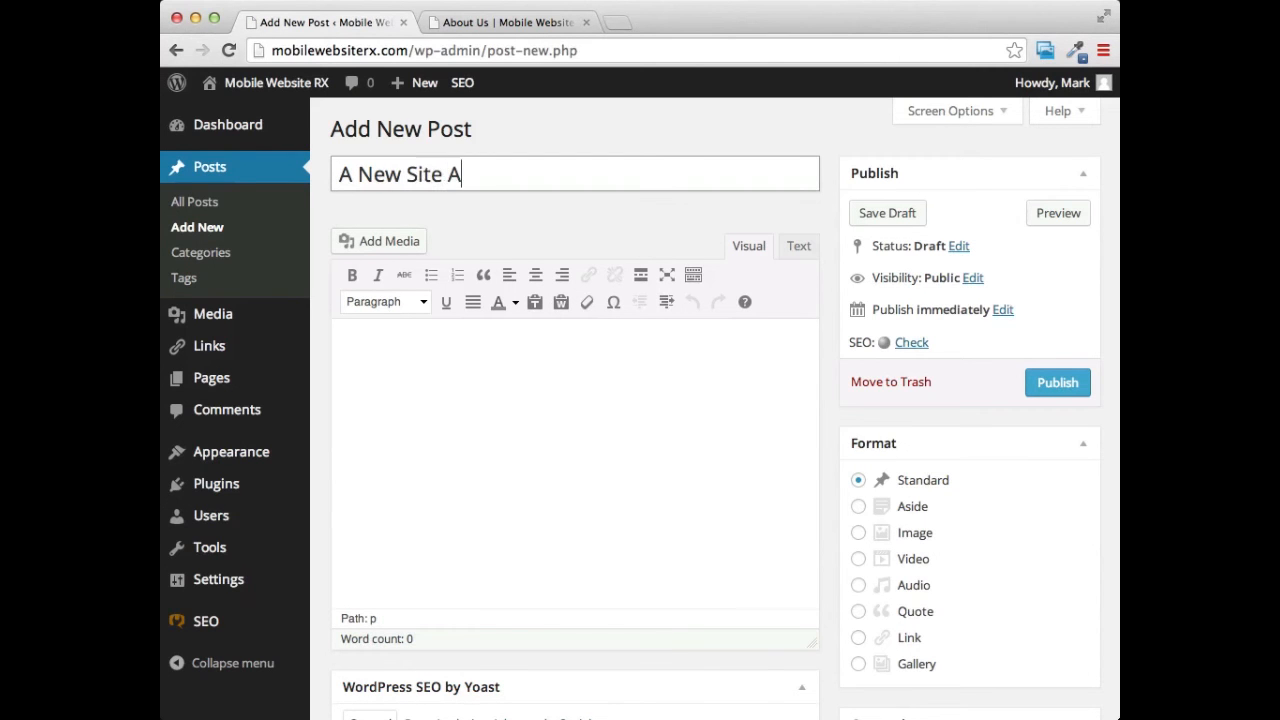
{"action": "type", "text": "bout Mobile Websites"}
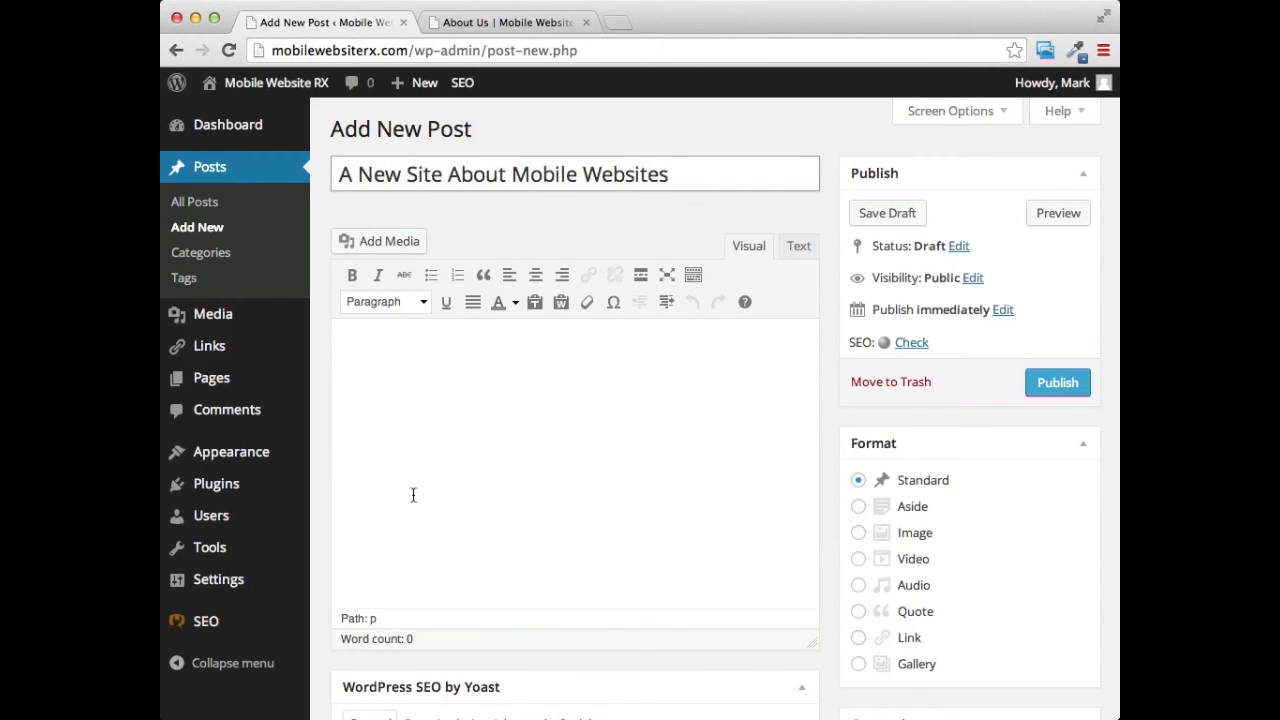
Write "I just launched Mobile Website RX which is going to help business owners add a mobile website to their marketing mix." and publish the post.
{"action": "left_click", "coordinate": [481, 377]}
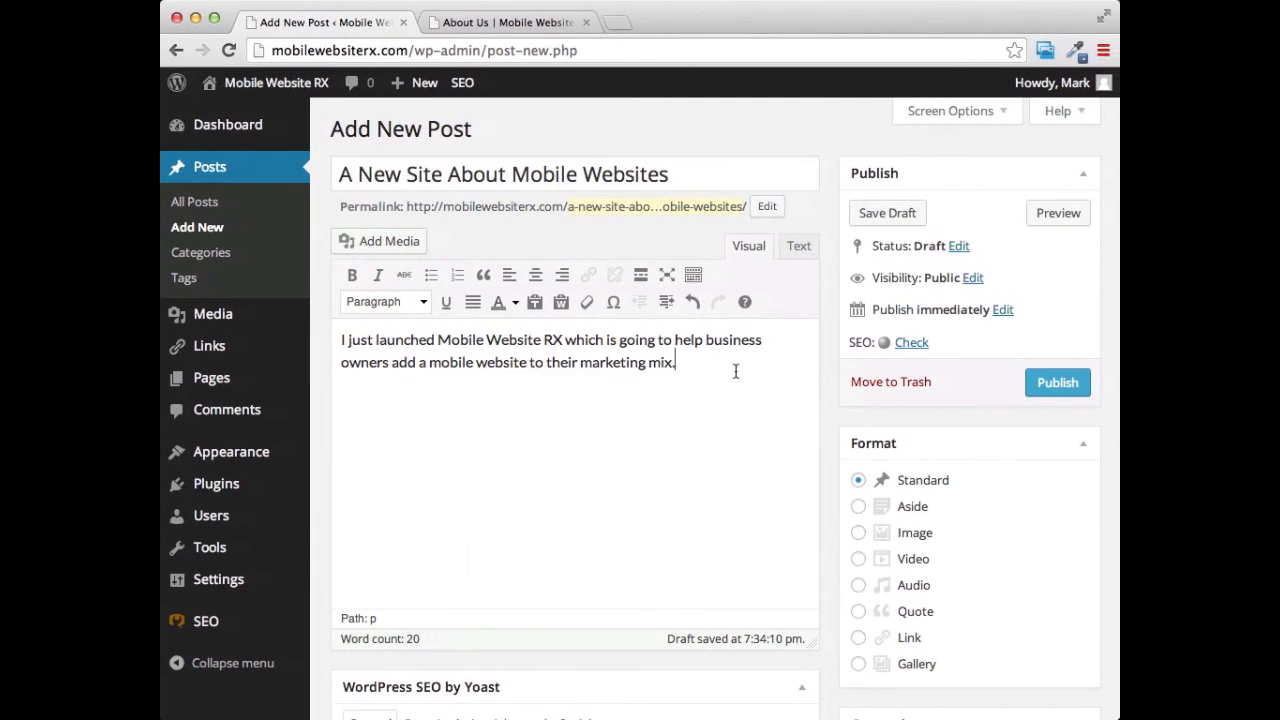
{"action": "left_click", "coordinate": [1057, 386]}
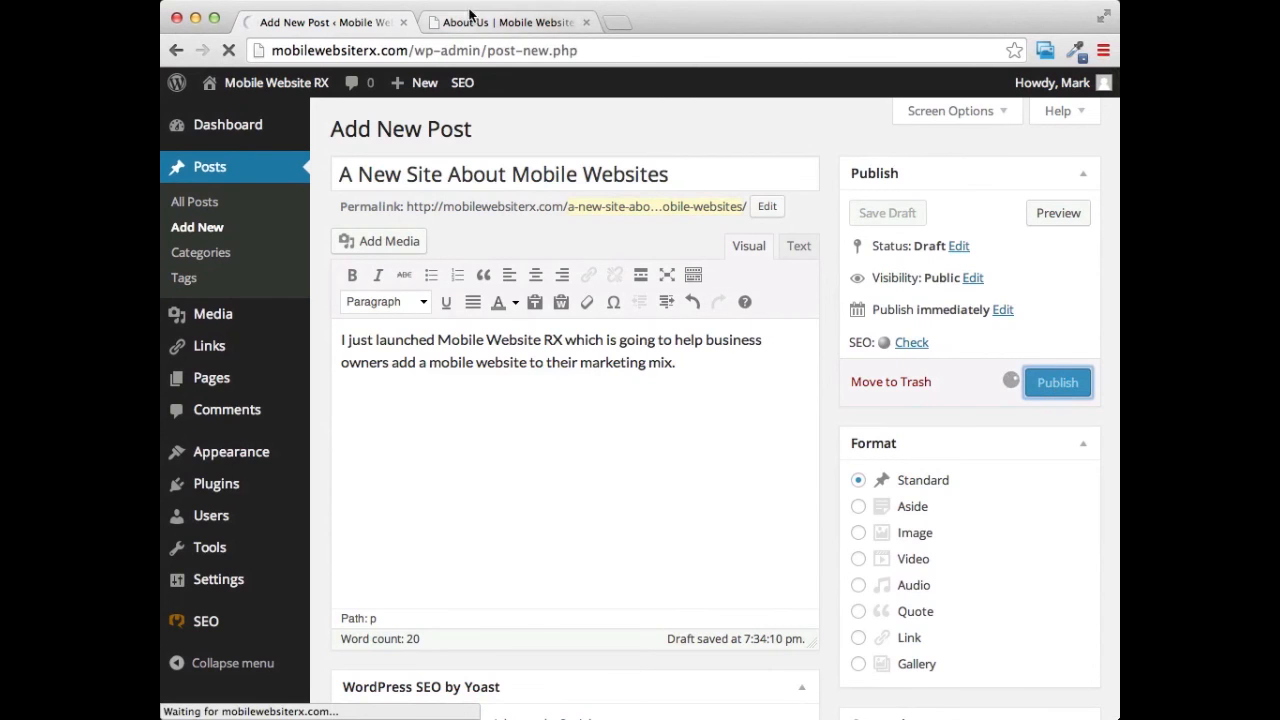
View the new post on the live site's front page and return to the post editor.
{"action": "left_click", "coordinate": [563, 23]}
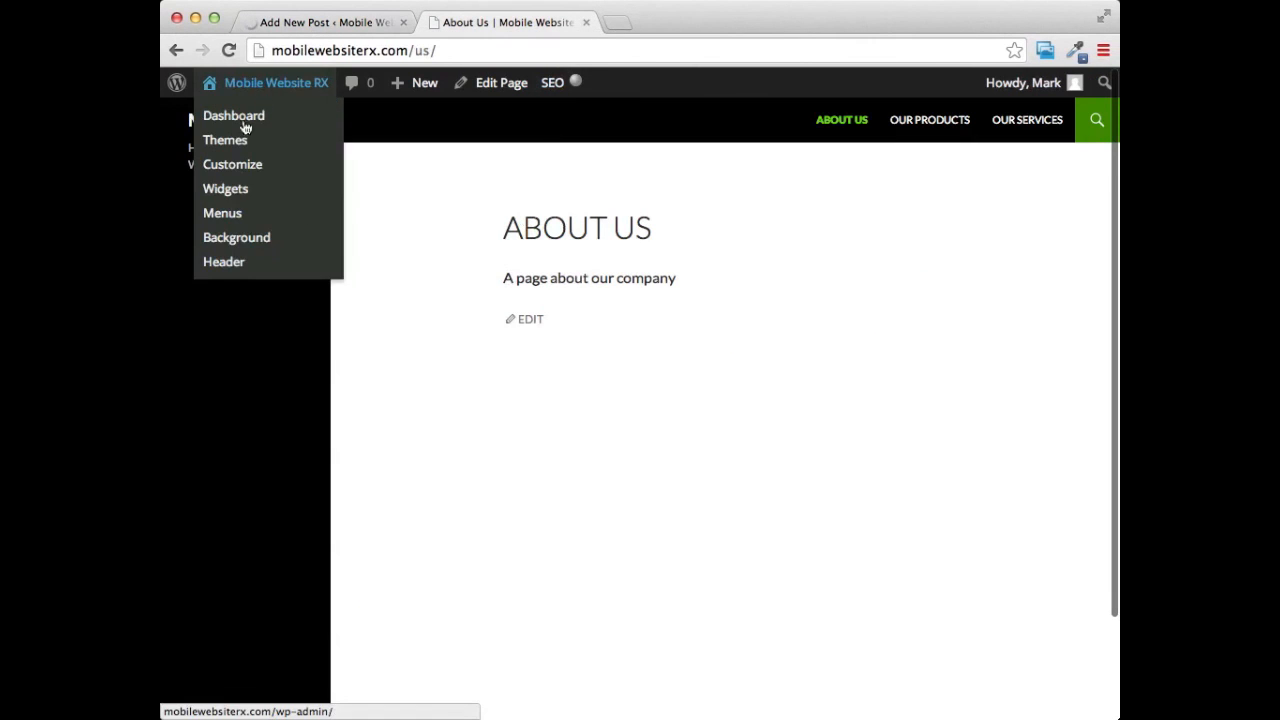
{"action": "left_click", "coordinate": [273, 130]}
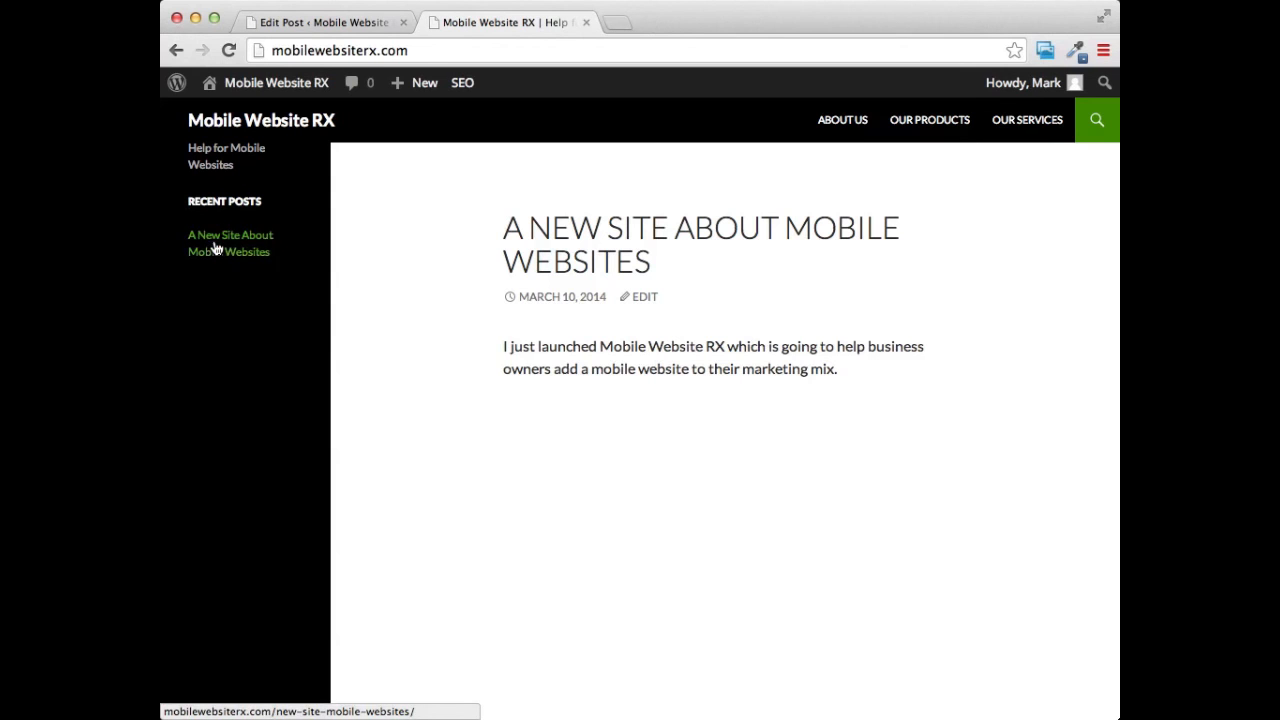
{"action": "left_click", "coordinate": [323, 24]}
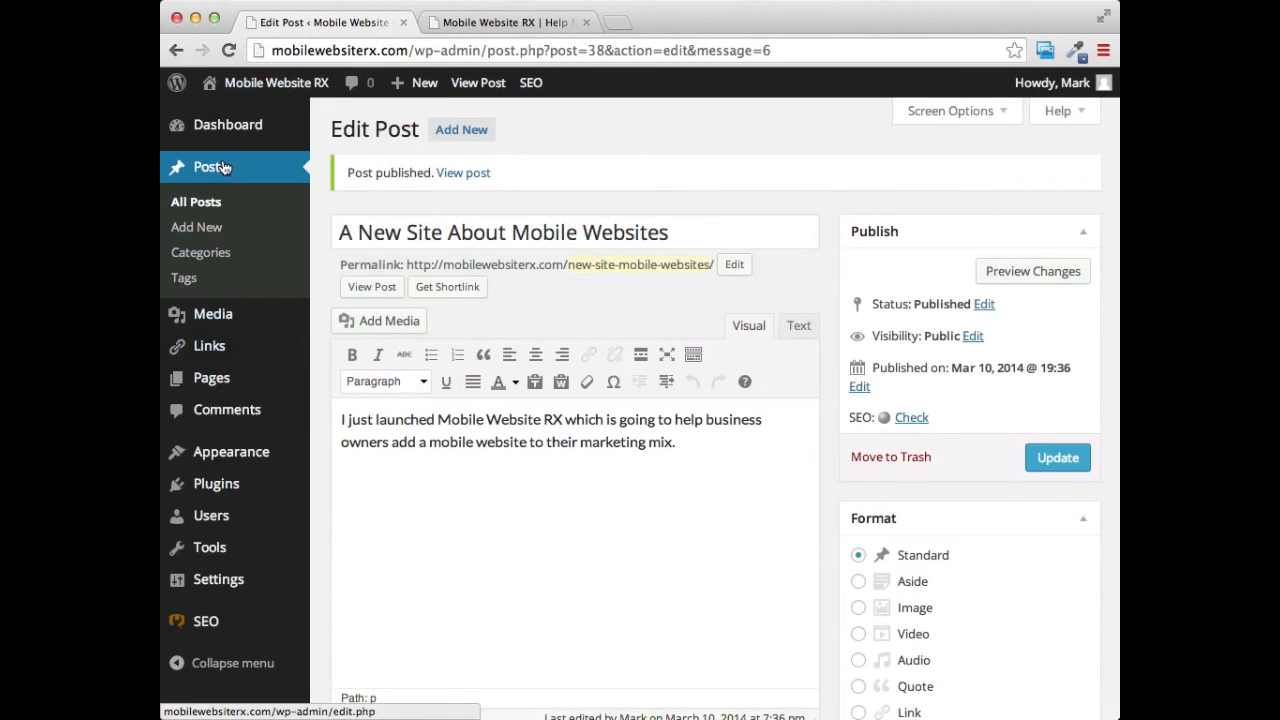